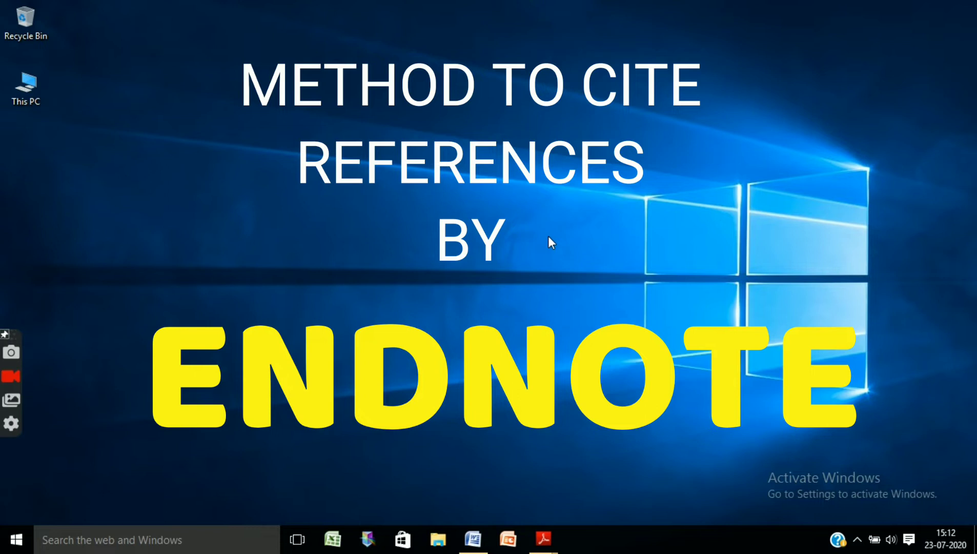
- Launch Google Chrome from the Start menu's Most used list
left_click(17, 538)
left_click(45, 205)
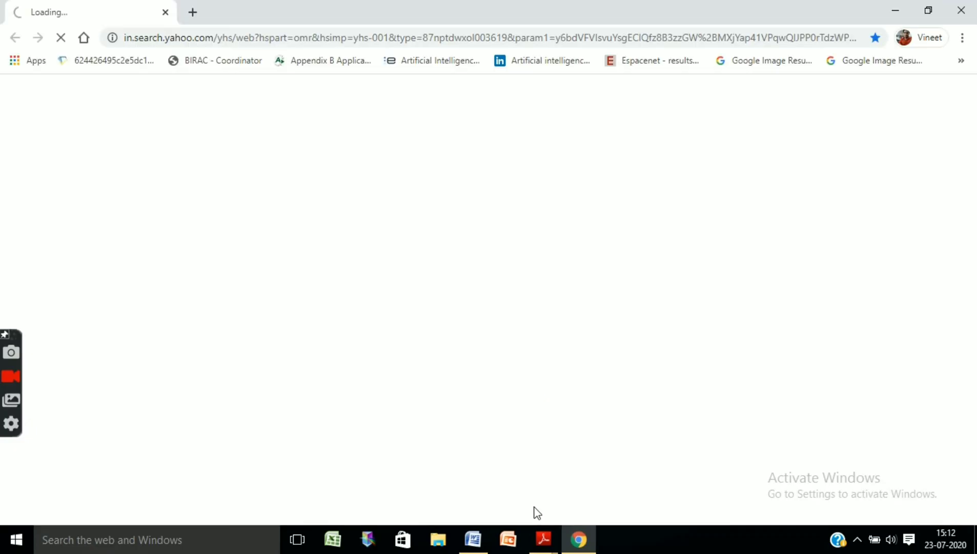
- Bring the '5 Astract1' psoriasis document forward at its start, showing the EndNote X7 tools
mouse_move(543, 538)
left_click(509, 501)
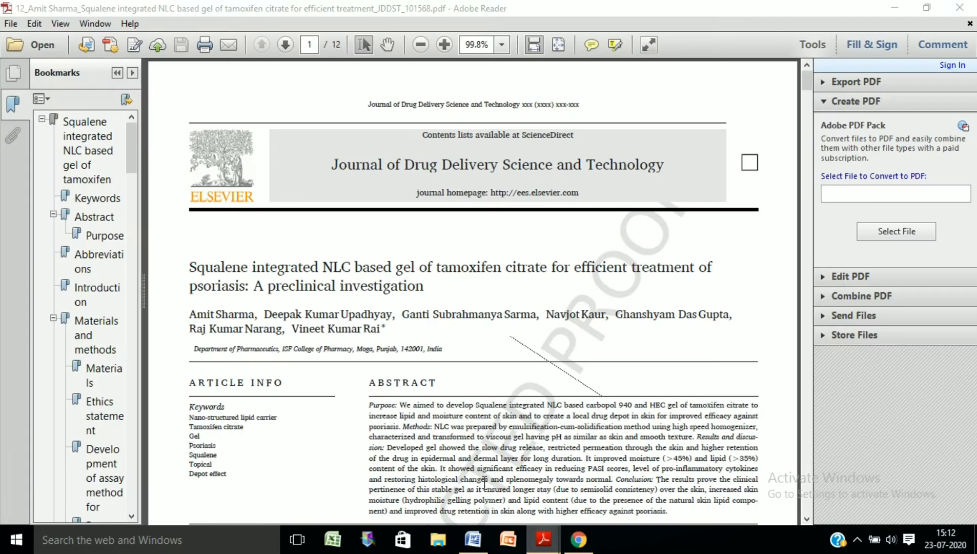
left_click(482, 541)
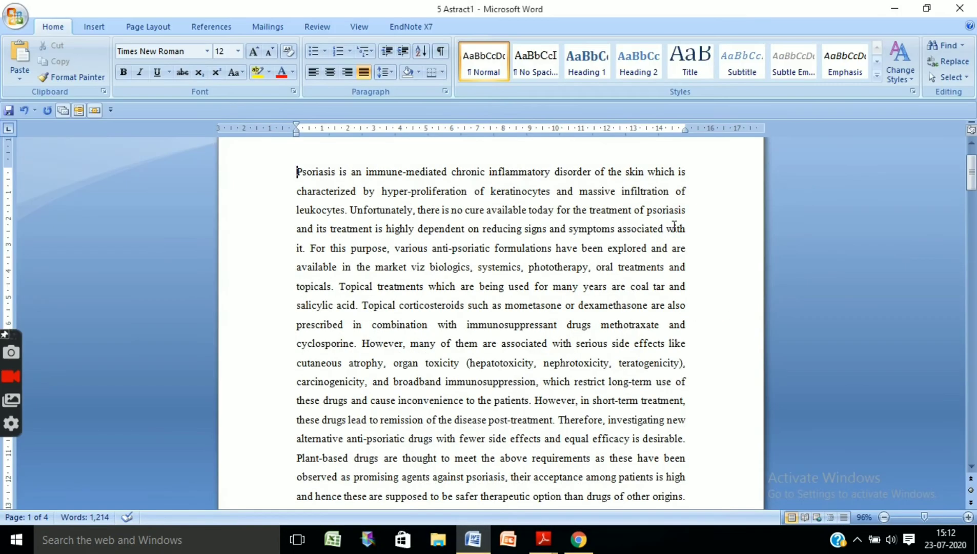
left_click(973, 171)
left_click(972, 144)
left_click_drag(972, 156, 973, 161)
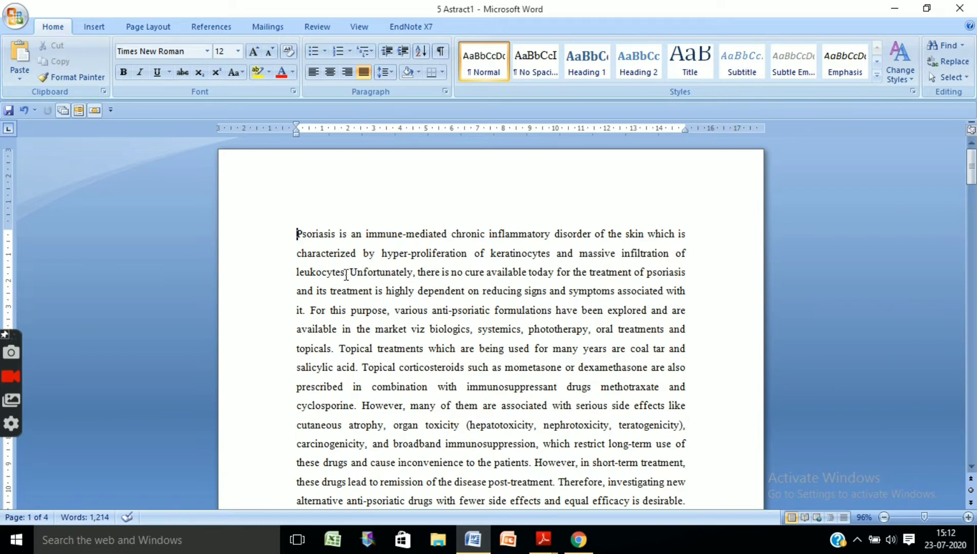
key("ctrl+Home")
left_click(414, 26)
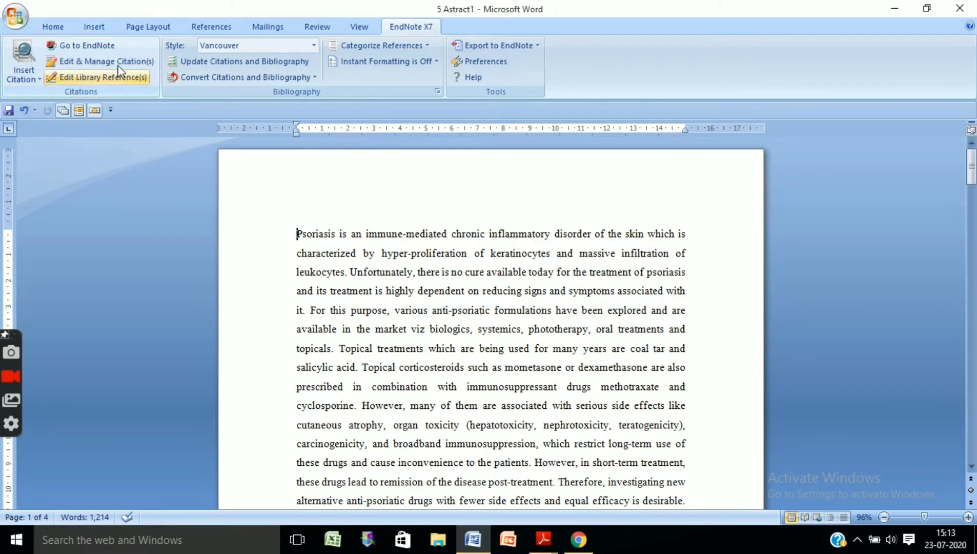
left_click(138, 62)
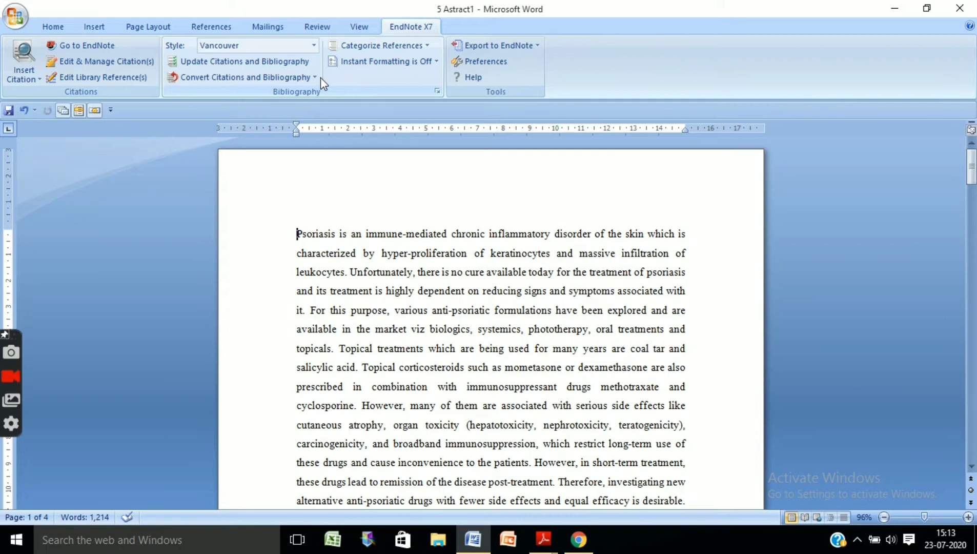
left_click(313, 44)
scroll(277, 307, "down", 1)
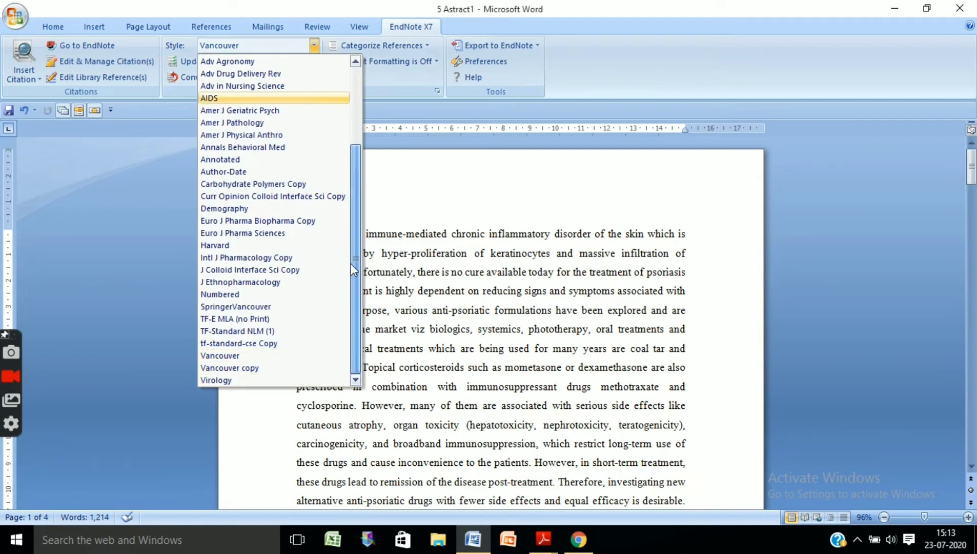
left_click(234, 357)
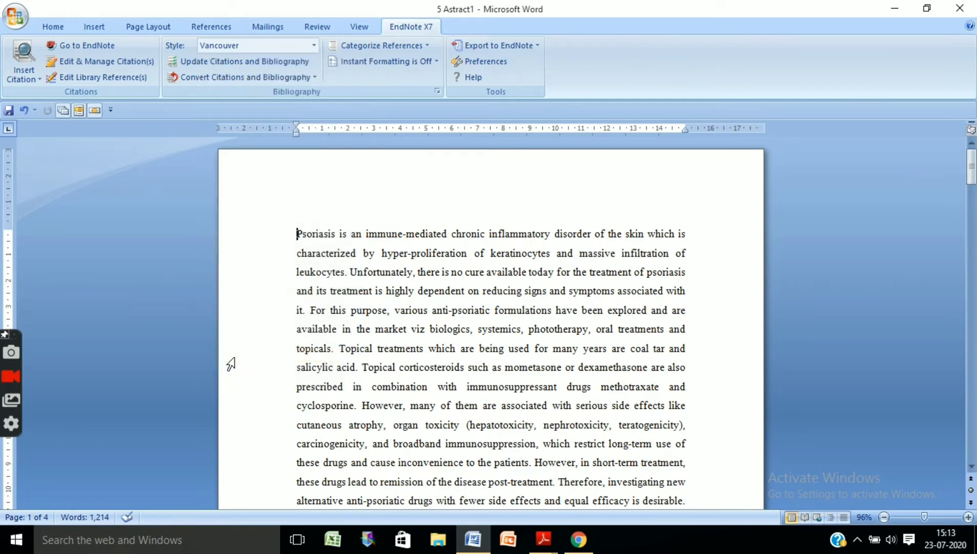
- Copy the squalene gel article's full two-line title from the Adobe Reader PDF
key("alt+Tab")
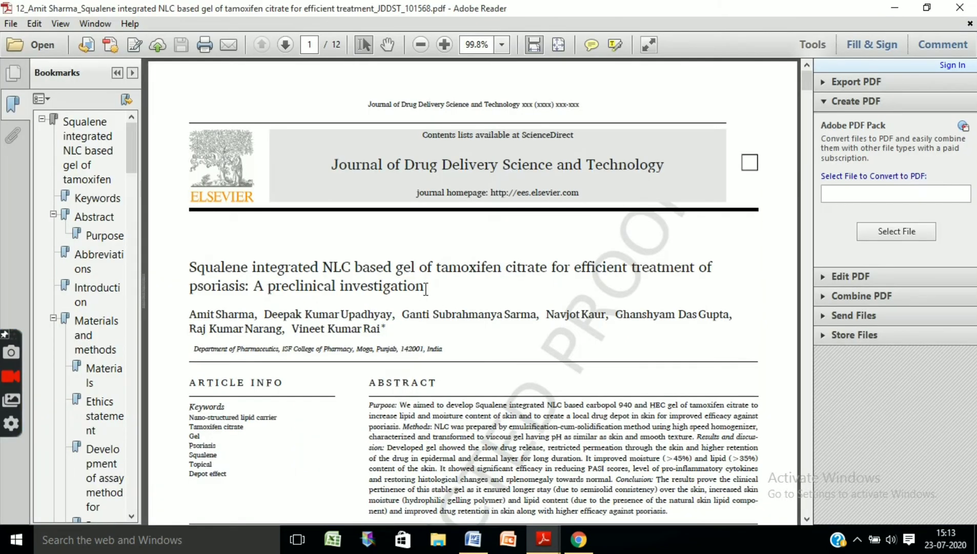
left_click_drag(191, 268, 396, 290)
key("ctrl+c")
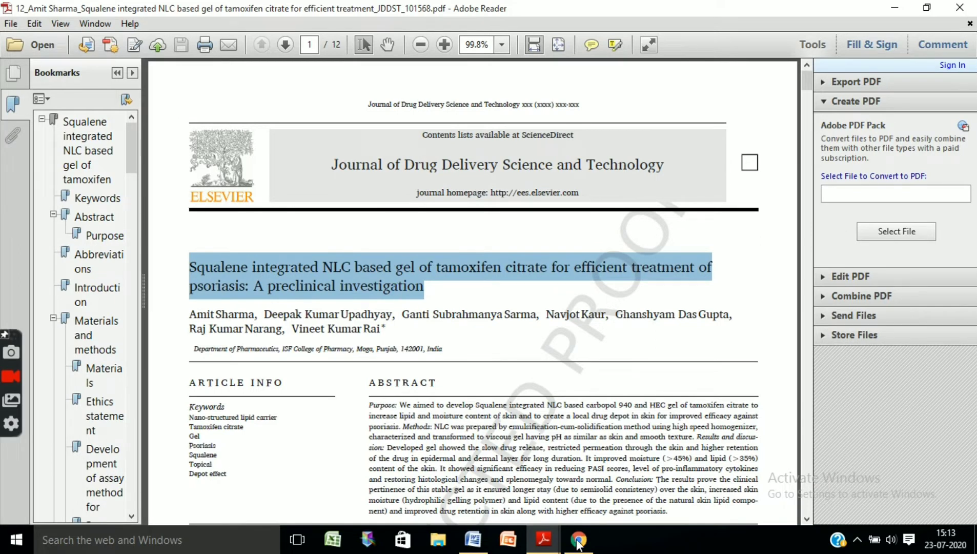
key("alt+Tab")
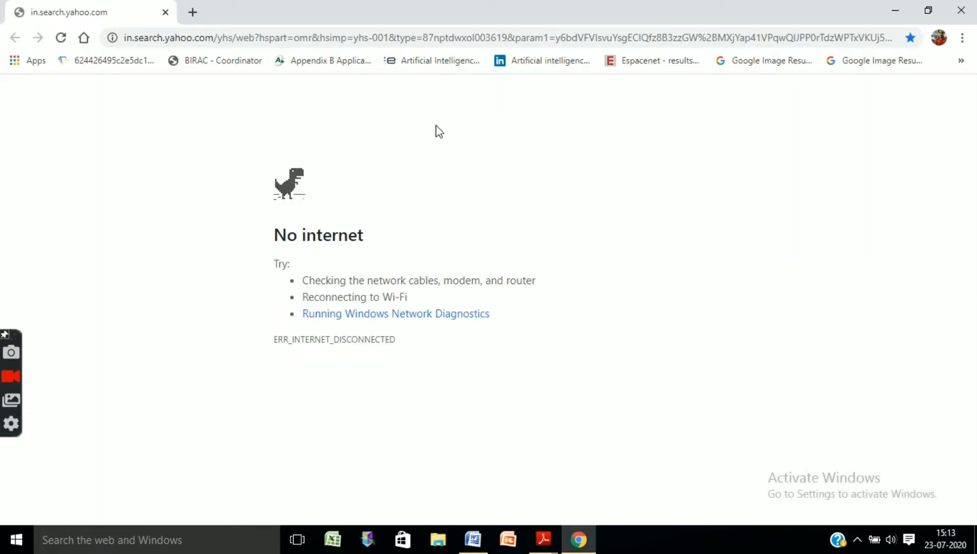
- Search Google for the copied article title and open its sciencedirect.com result
left_click(299, 39)
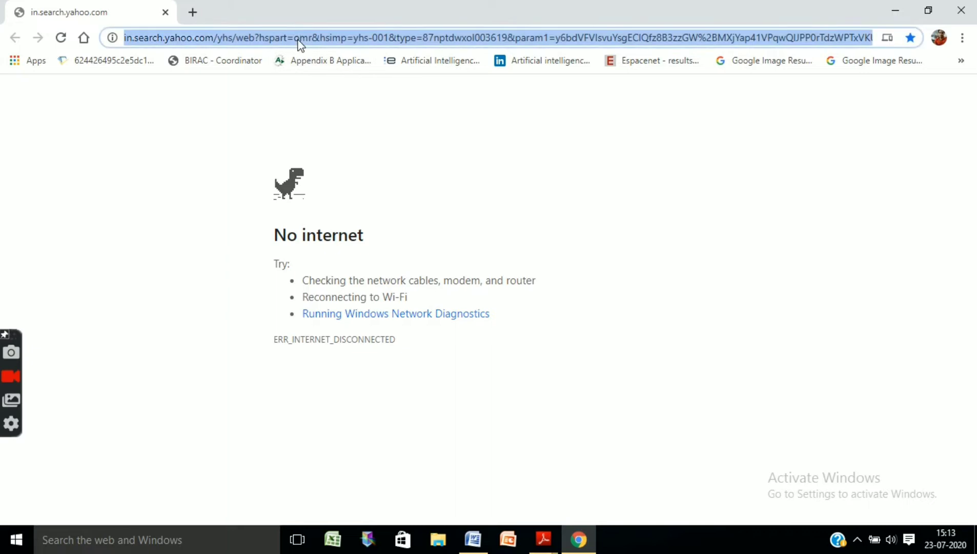
key("ctrl+v")
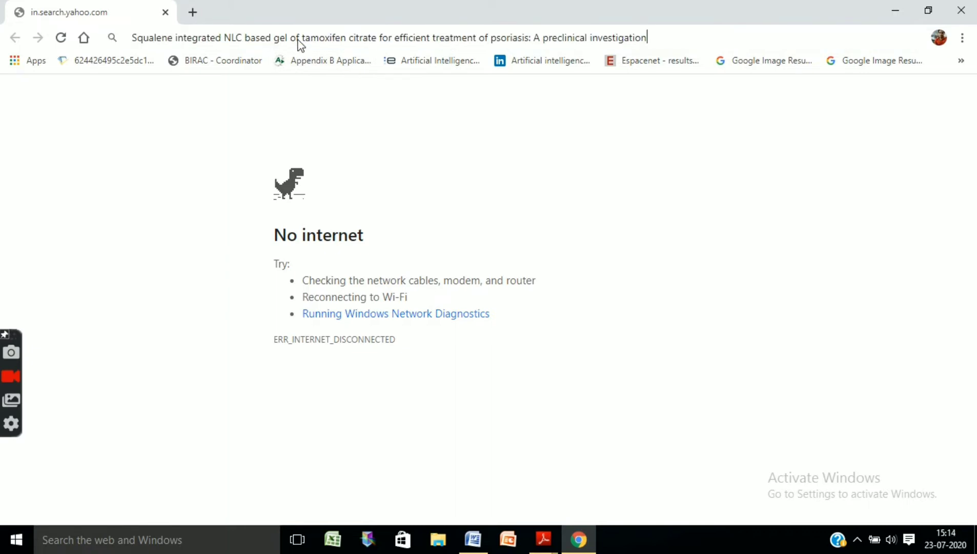
key("Return")
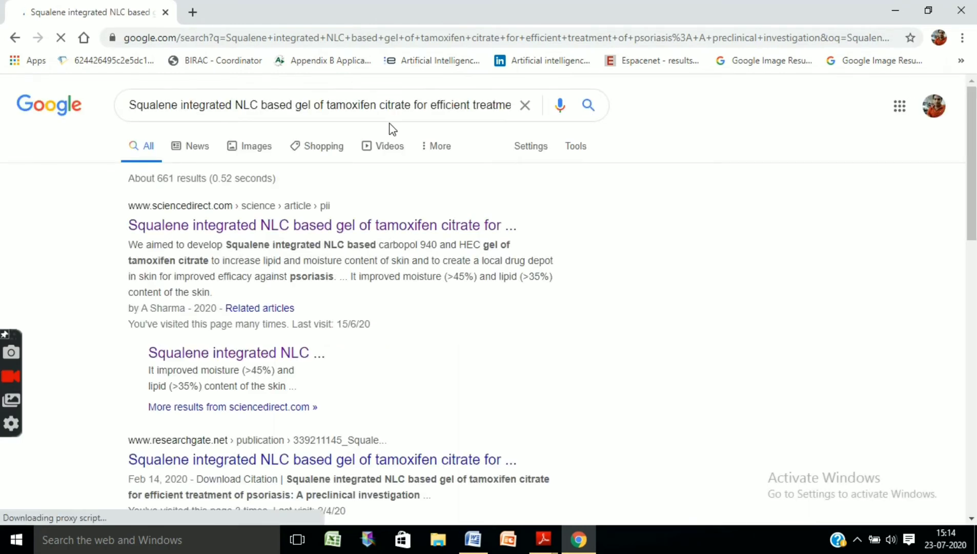
left_click_drag(974, 129, 974, 134)
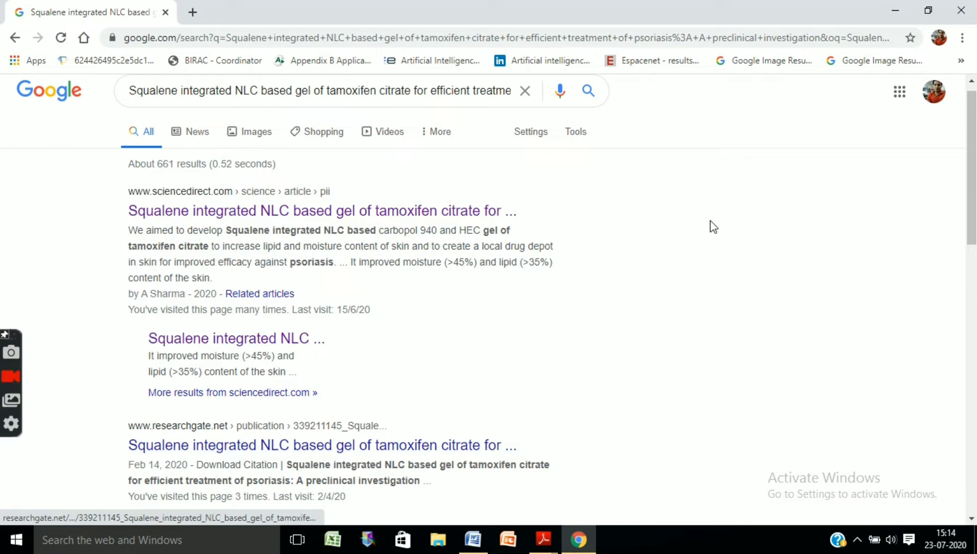
left_click_drag(973, 122, 973, 146)
scroll(276, 231, "up", 2)
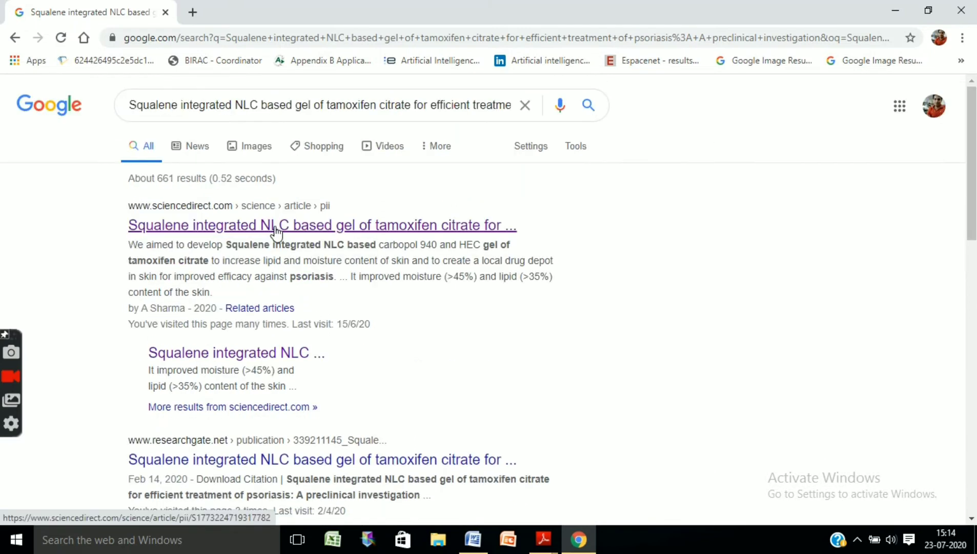
left_click(275, 231)
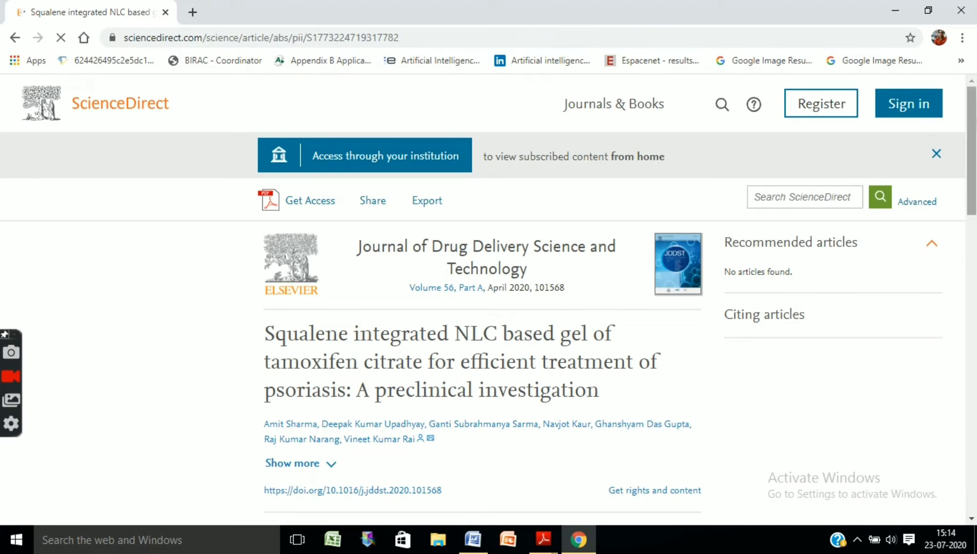
- Export the ScienceDirect article's citation as an RIS file
scroll(826, 119, "down", 1)
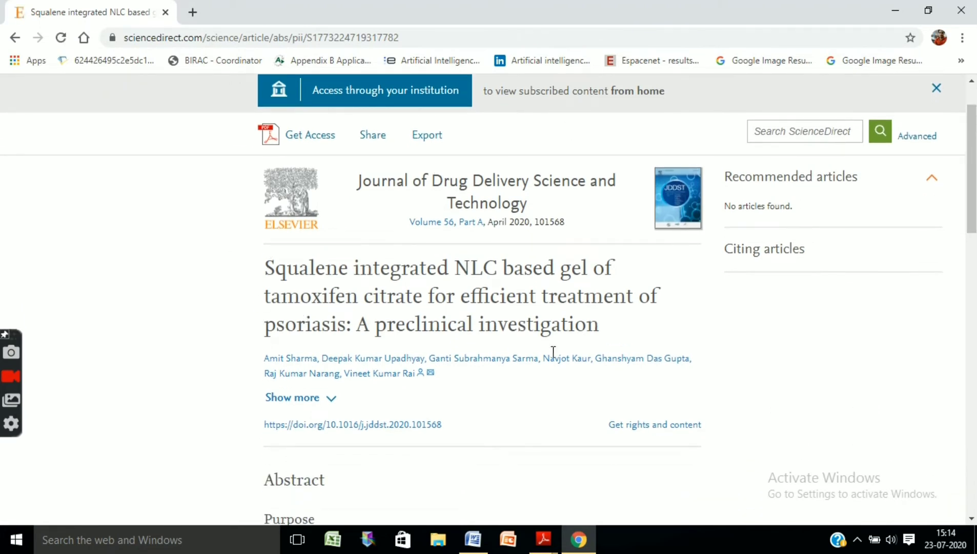
left_click_drag(974, 196, 975, 189)
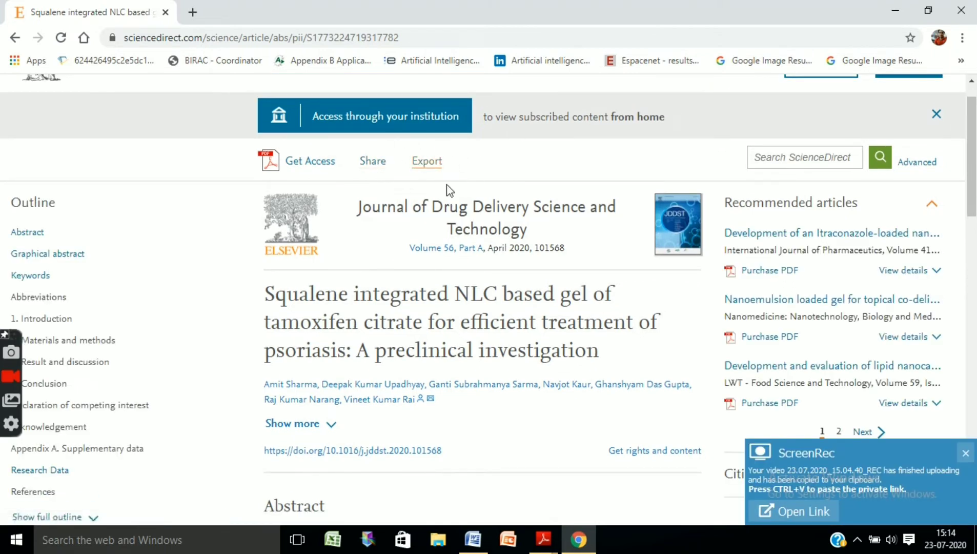
left_click(434, 163)
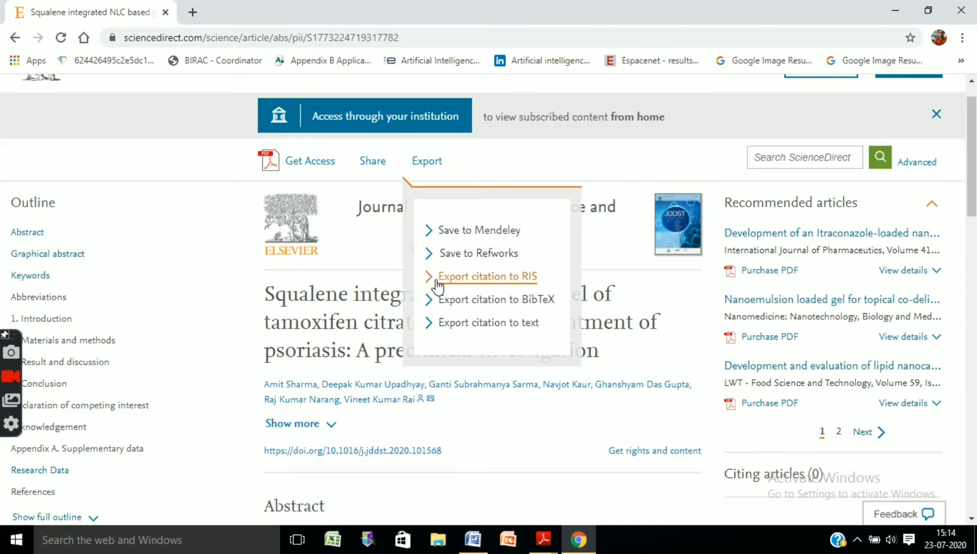
left_click(491, 282)
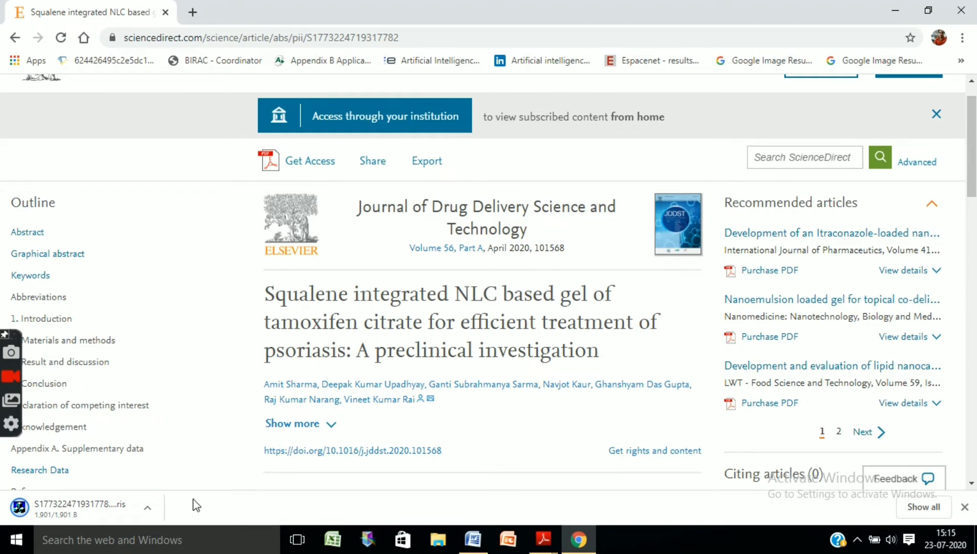
left_click(84, 514)
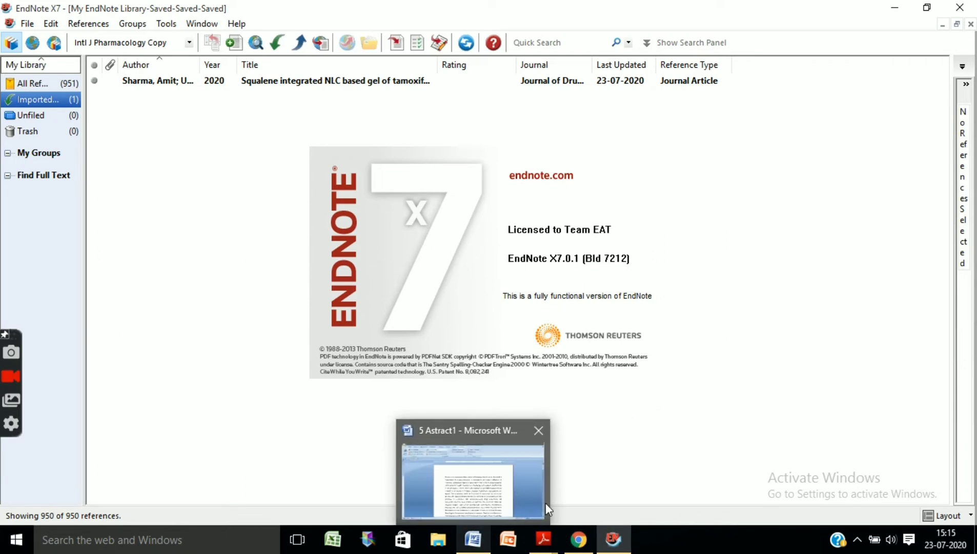
mouse_move(547, 540)
left_click(481, 495)
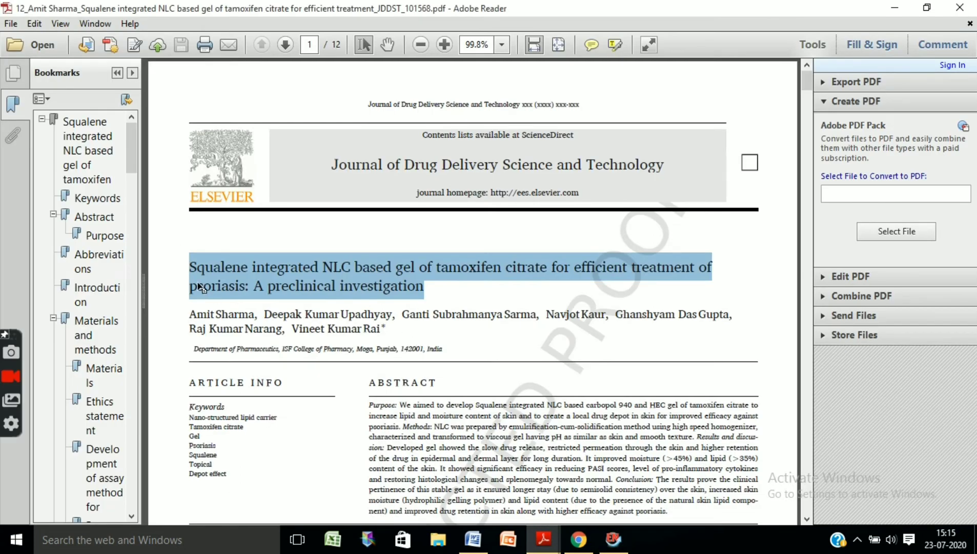
left_click(450, 290)
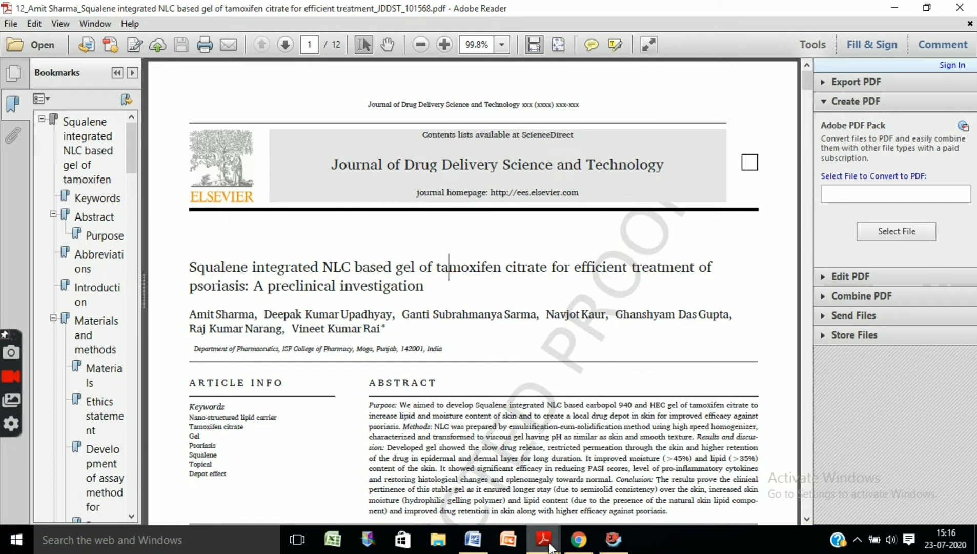
- Review the imported 2020 squalene gel journal article's full record in EndNote, then close it
left_click(613, 539)
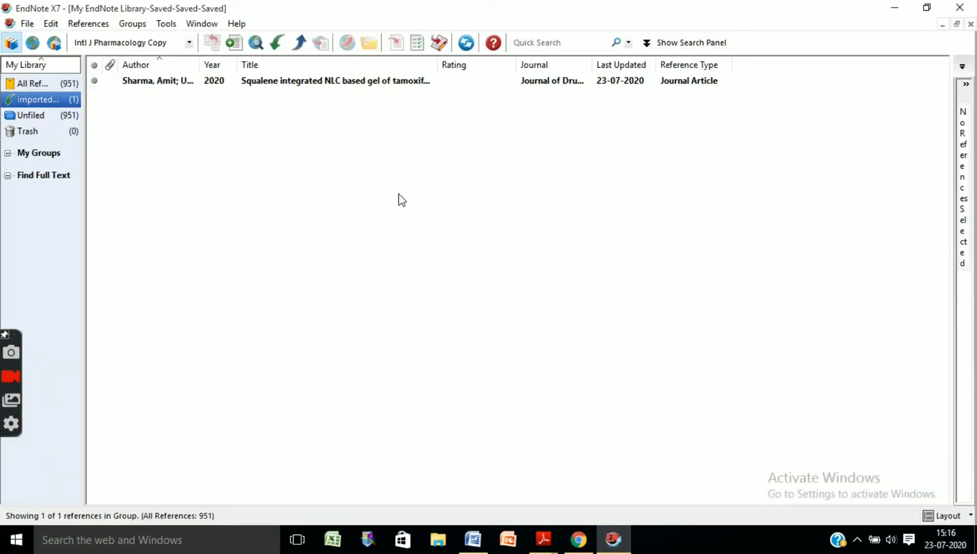
double_click(299, 88)
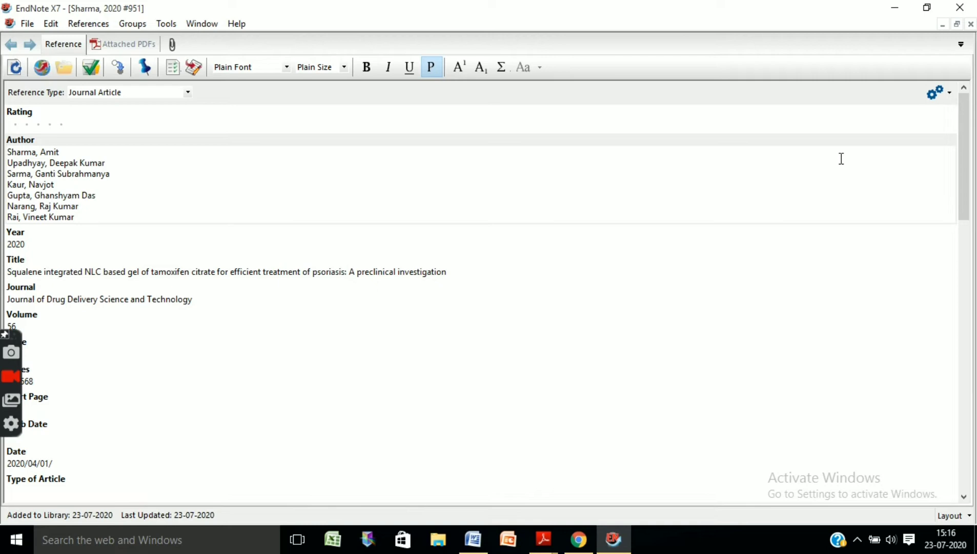
left_click(970, 24)
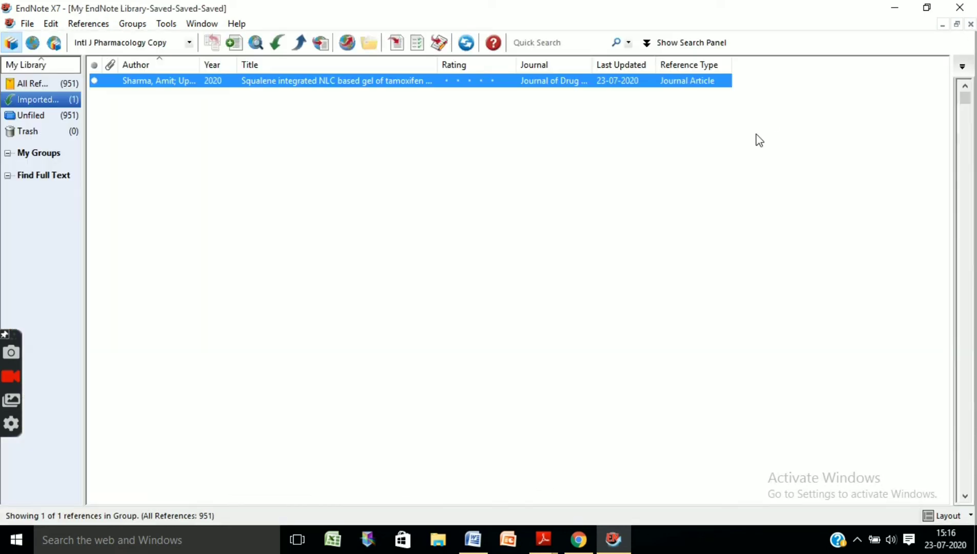
- Change 'topicals' to 'topical' and insert the squalene gel article as Vancouver citation (1)
left_click(472, 540)
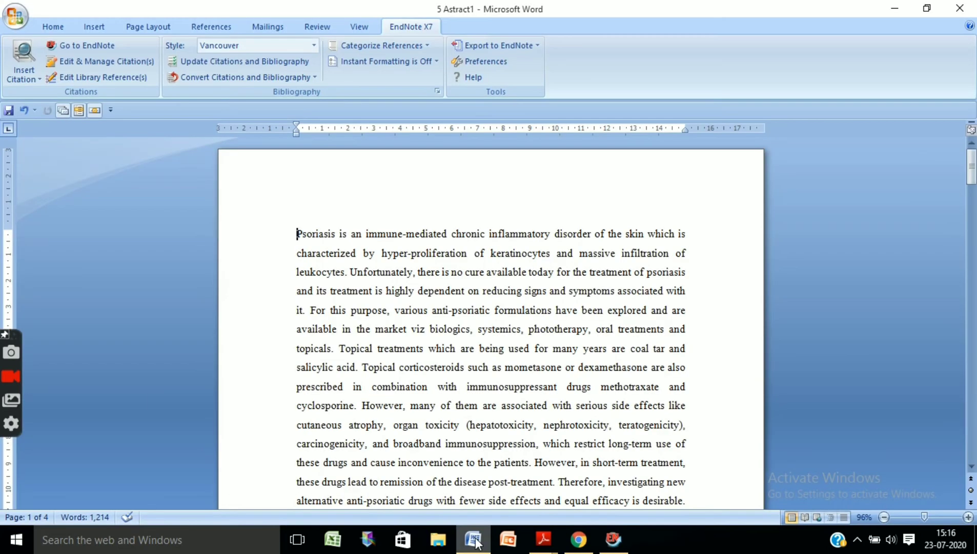
mouse_move(972, 163)
left_mouse_down()
mouse_move(972, 174)
mouse_move(973, 161)
left_mouse_up()
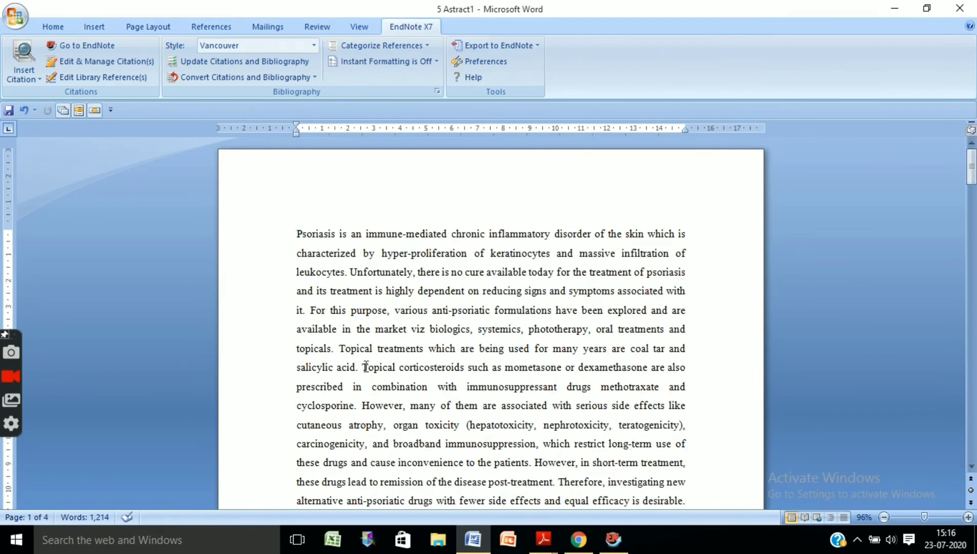
left_click(331, 352)
key("BackSpace")
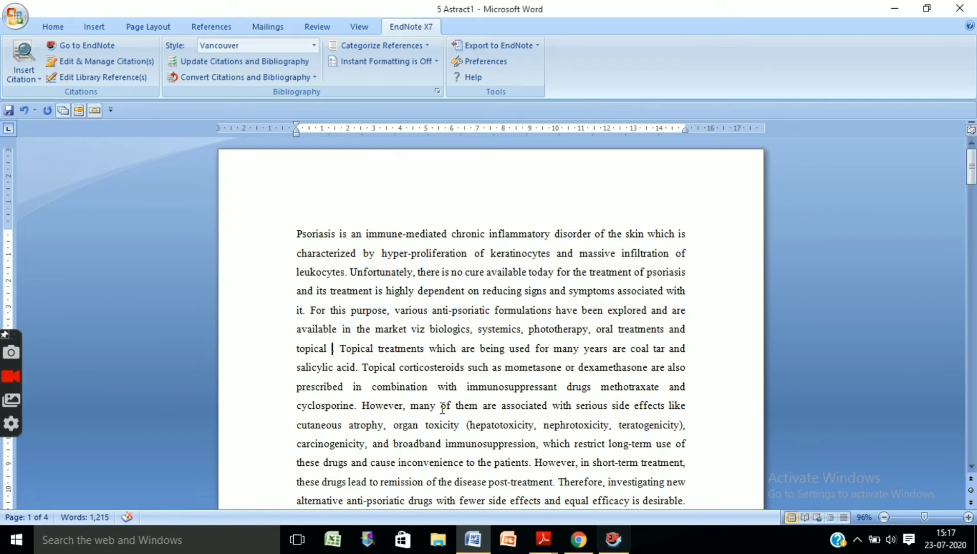
left_click(613, 539)
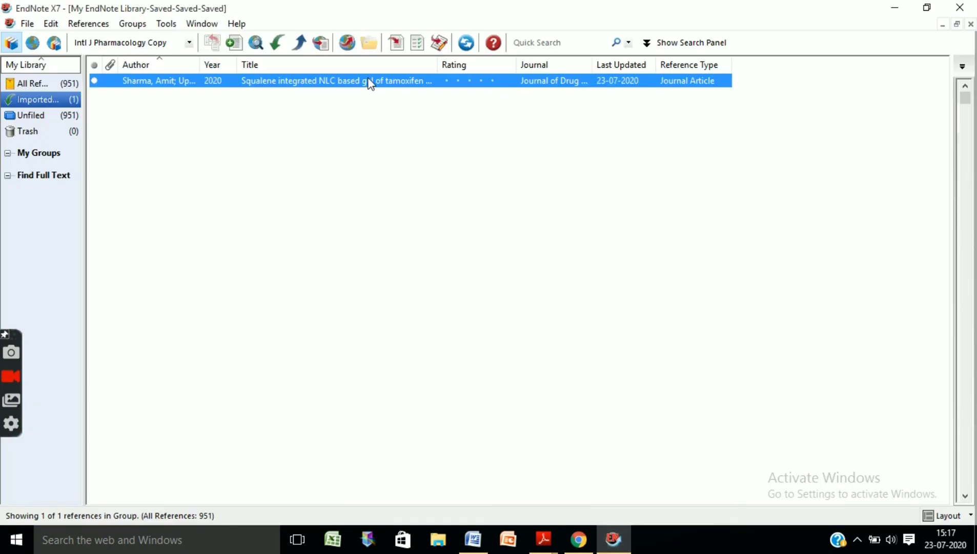
left_click(395, 44)
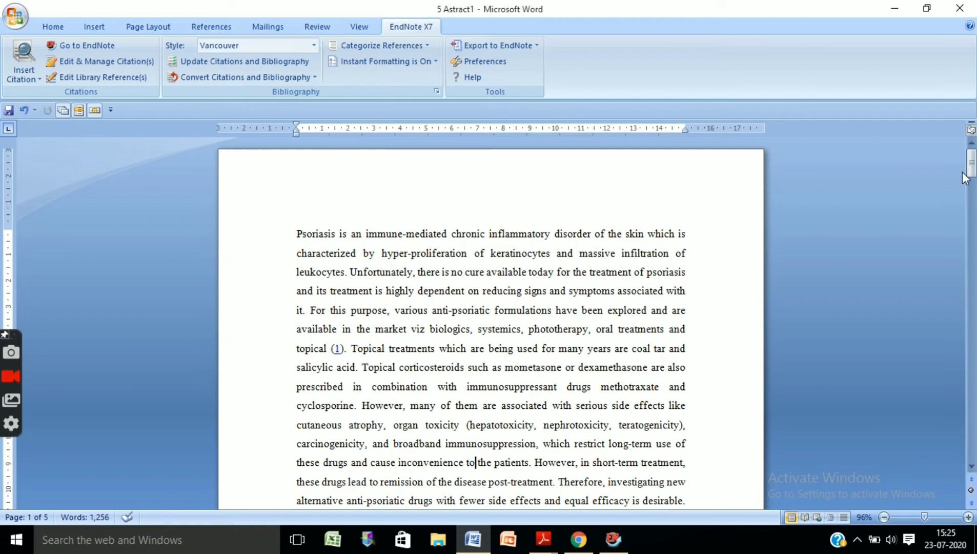
left_click_drag(963, 173, 963, 180)
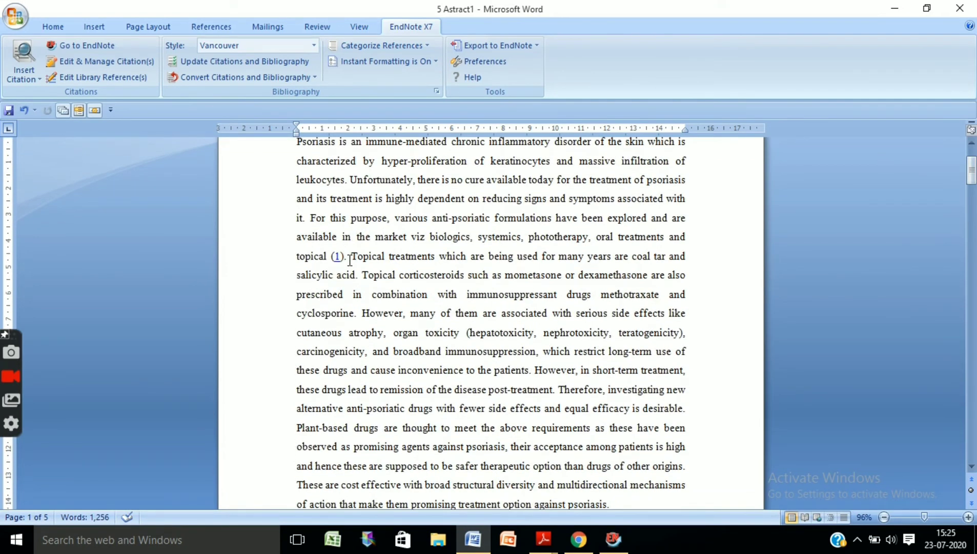
left_click_drag(971, 171, 970, 407)
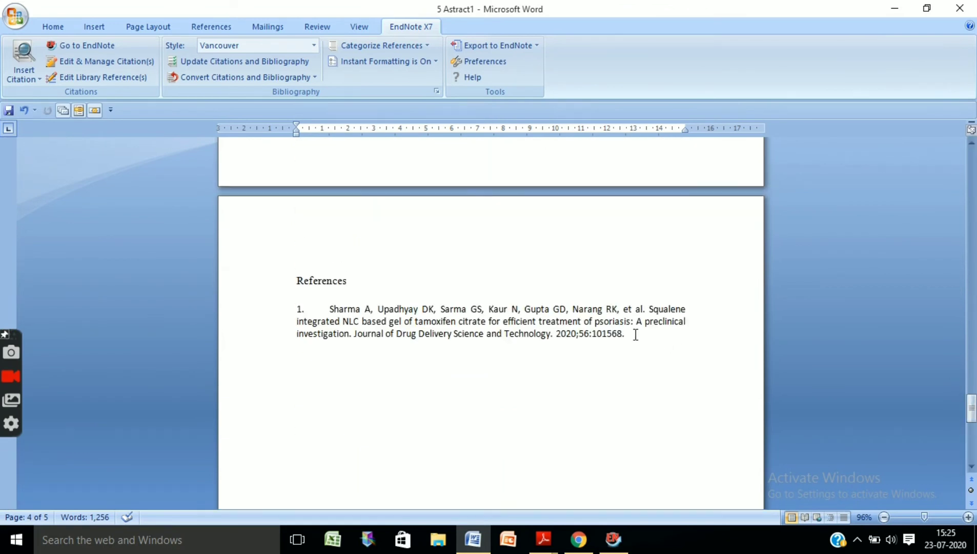
left_click_drag(636, 334, 280, 285)
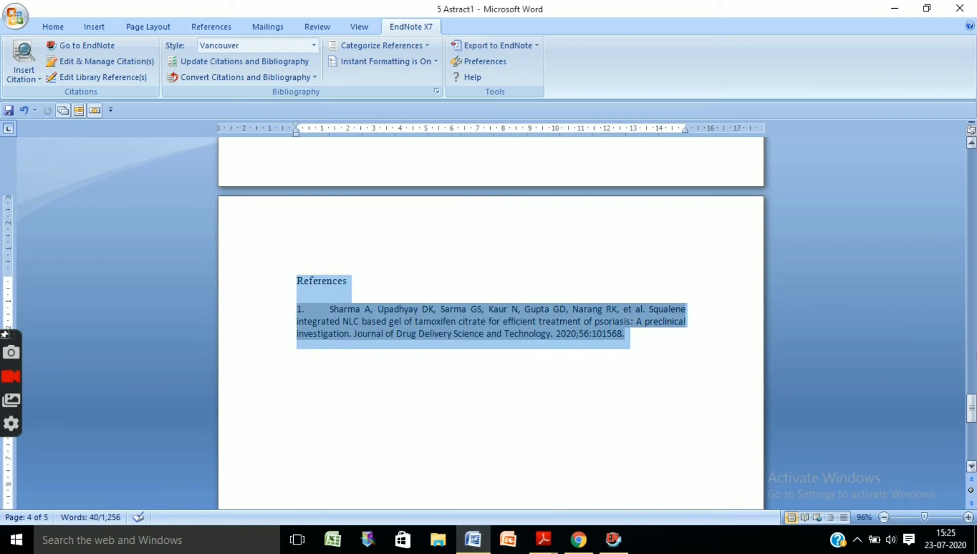
left_click_drag(972, 407, 972, 162)
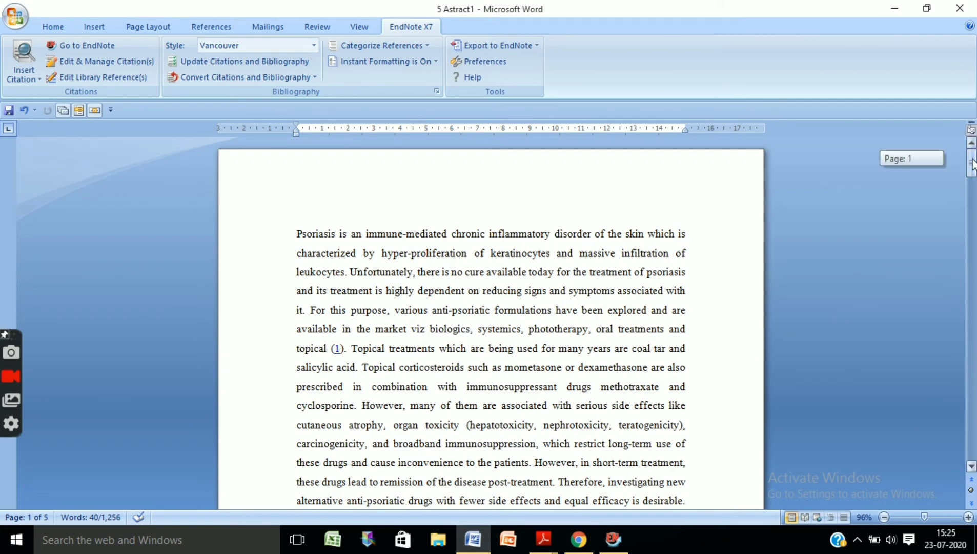
left_click_drag(972, 163, 972, 168)
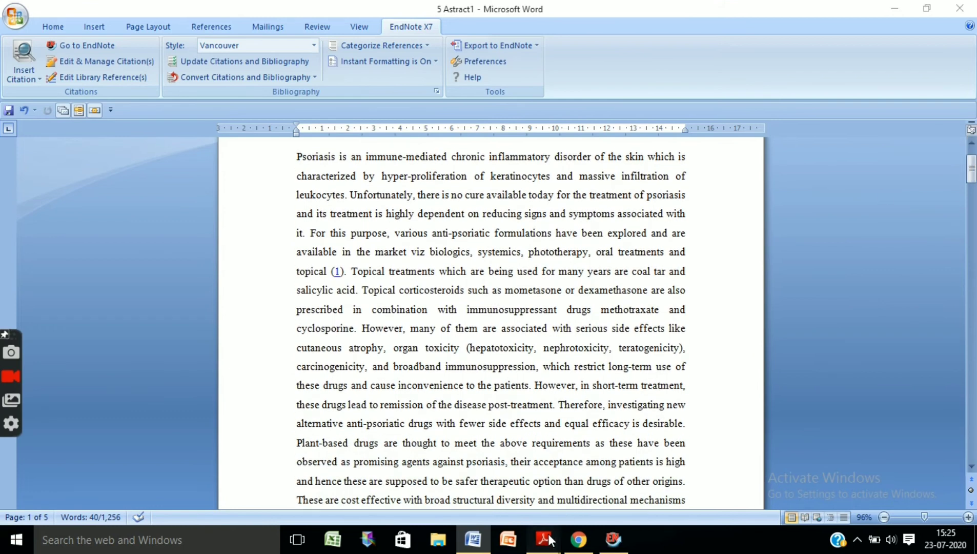
- Copy the ghee cream article's title from the PDF's first page and select Chrome's address bar
mouse_move(549, 539)
left_click(639, 475)
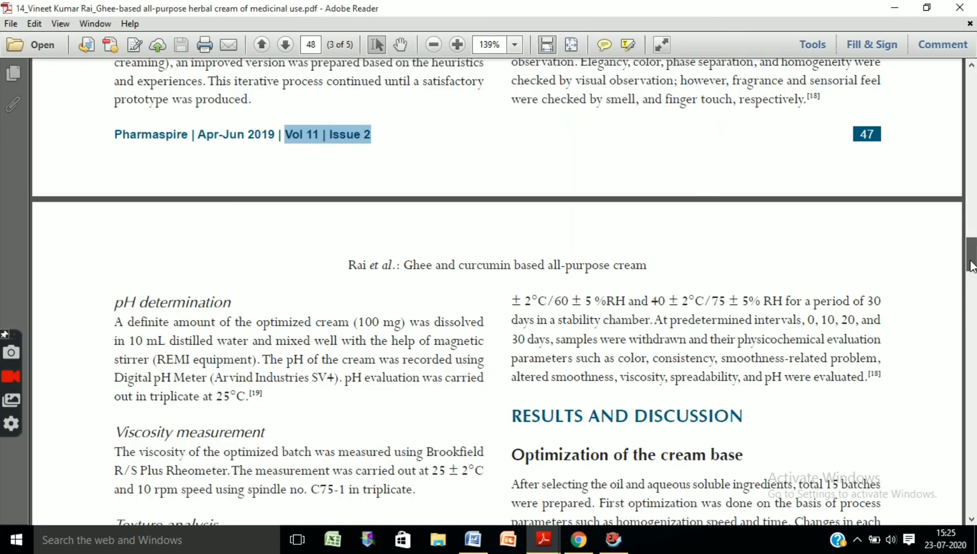
key("Home")
left_click_drag(115, 235, 772, 242)
key("ctrl+c")
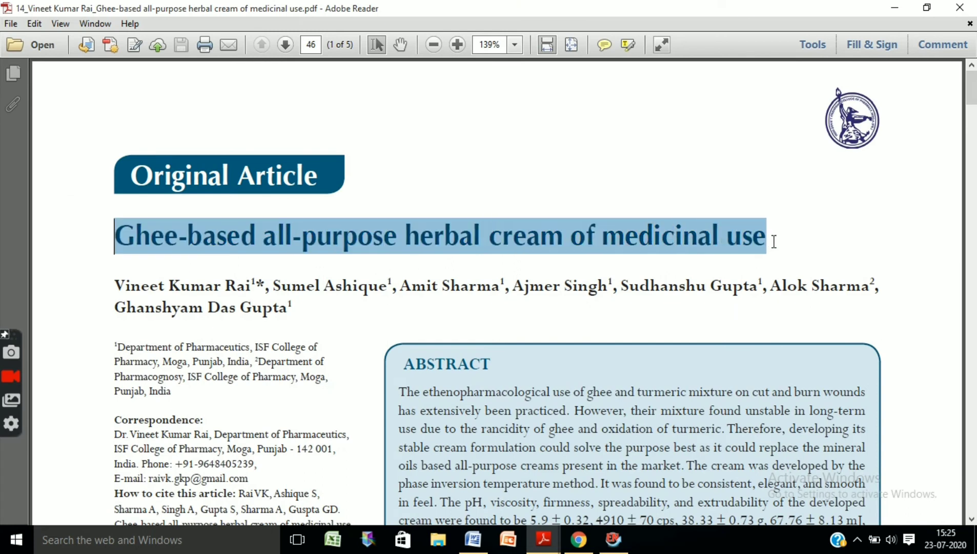
left_click(578, 539)
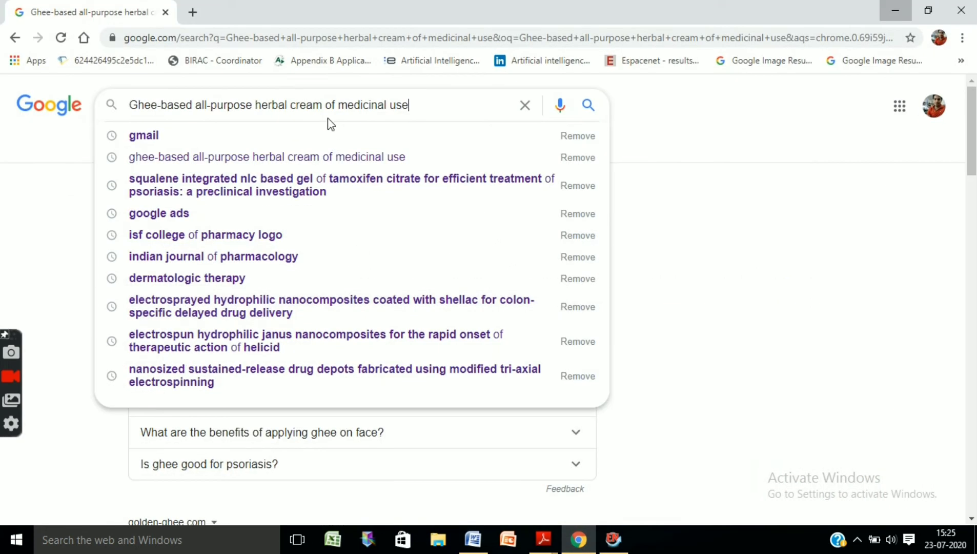
left_click(259, 38)
- Search Google for 'Ghee-based all-purpose herbal cream of medicinal use', then return to the PDF
key("ctrl+v")
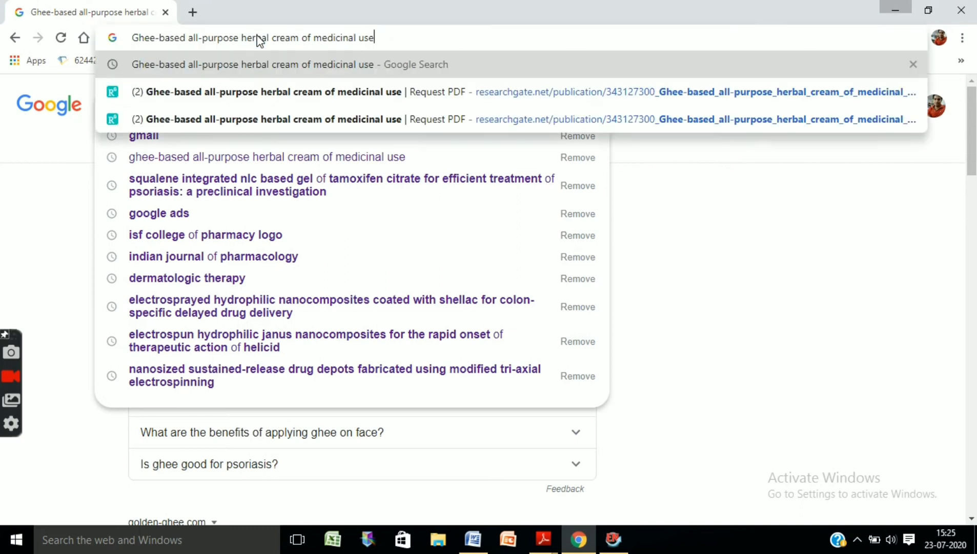
key("Return")
mouse_move(973, 121)
left_mouse_down()
mouse_move(975, 284)
mouse_move(975, 120)
left_mouse_up()
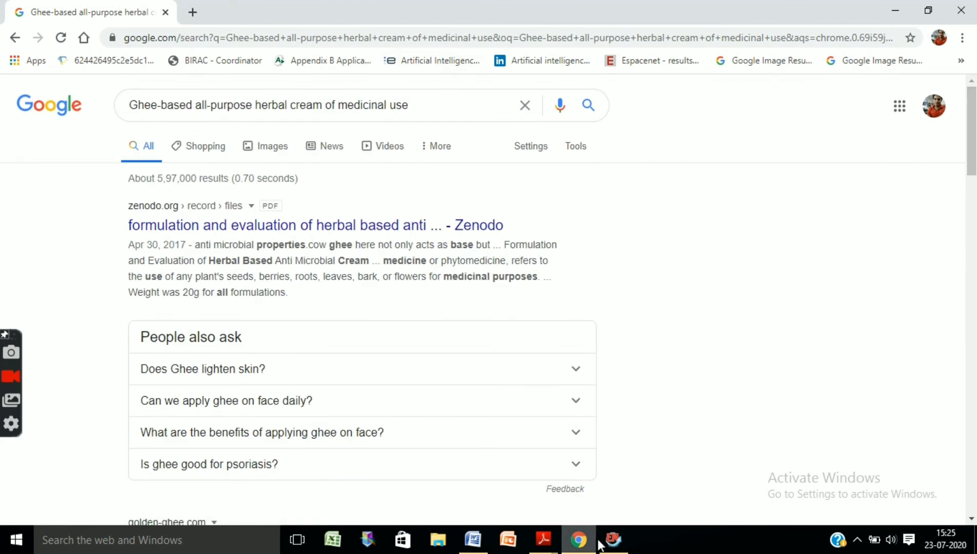
left_click(543, 539)
- Copy the ghee-based herbal cream article title from the PDF and return to the EndNote library
left_click(596, 485)
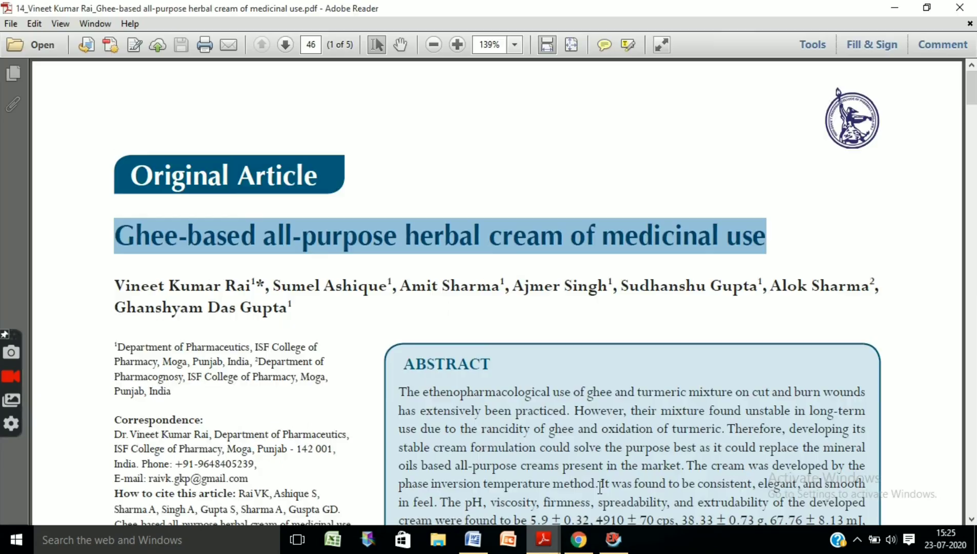
left_click(135, 241)
left_click_drag(117, 235, 765, 247)
key("ctrl+c")
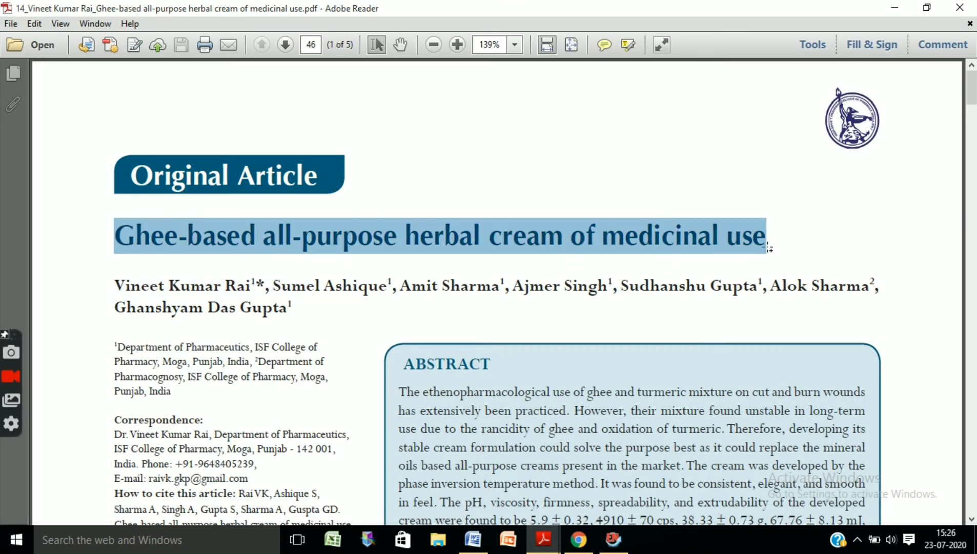
left_click(614, 547)
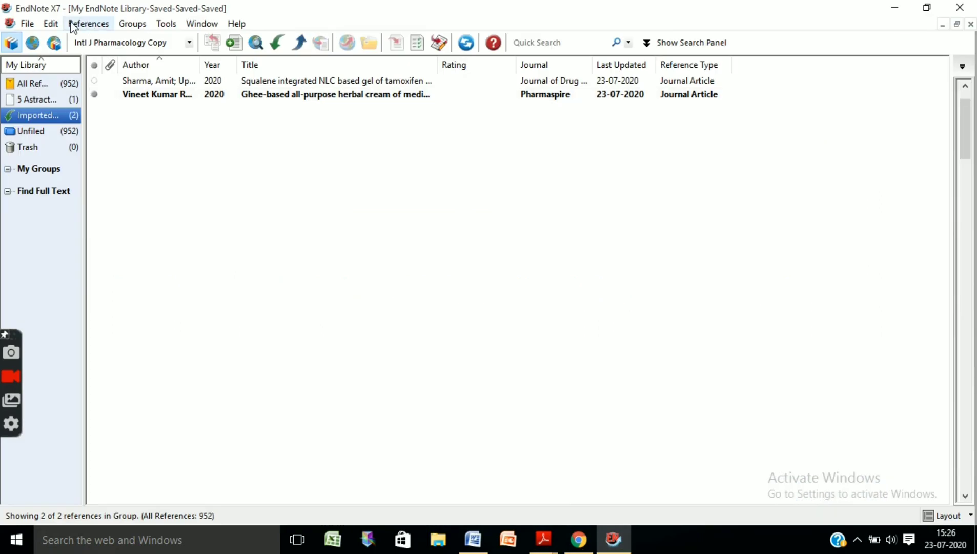
- Create a new EndNote reference with the pasted ghee cream title, then select the PDF's author line
left_click(84, 24)
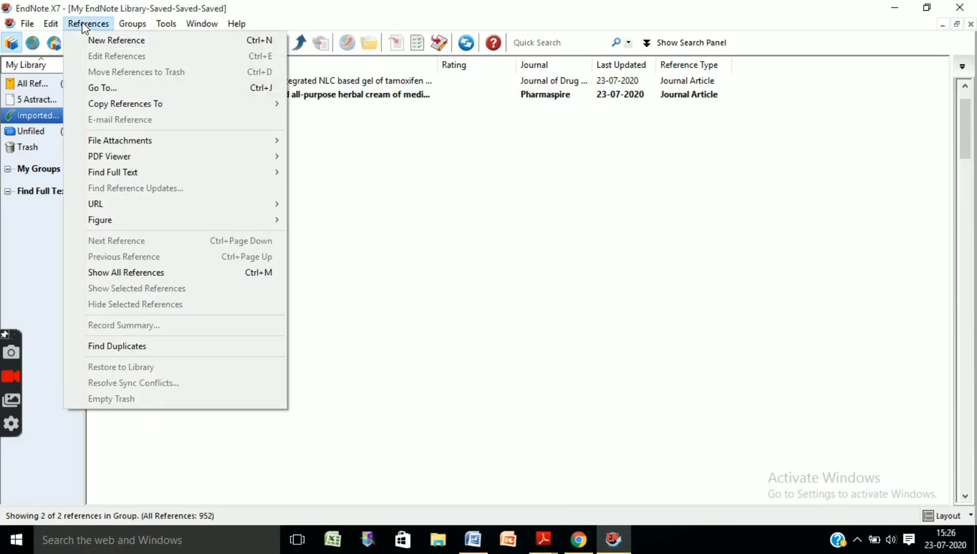
left_click(119, 41)
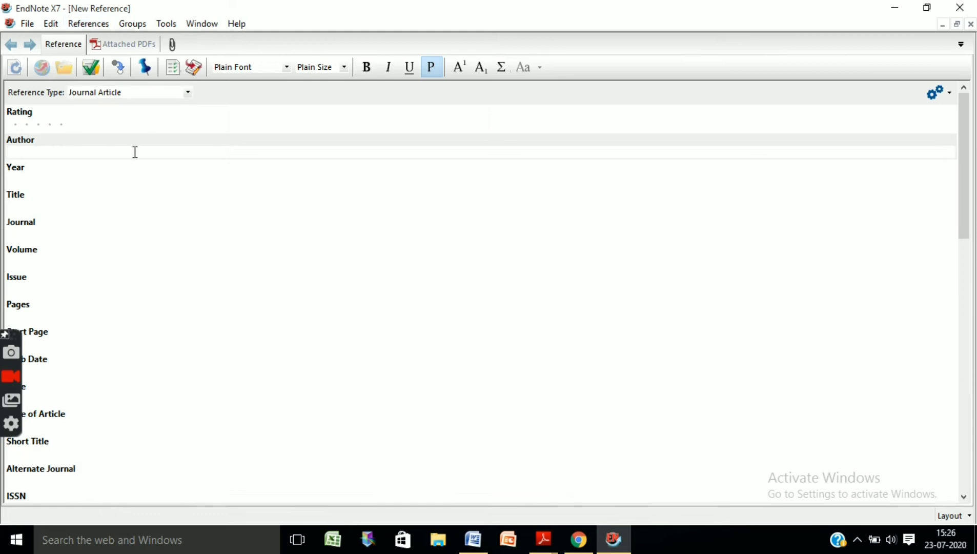
left_click(31, 205)
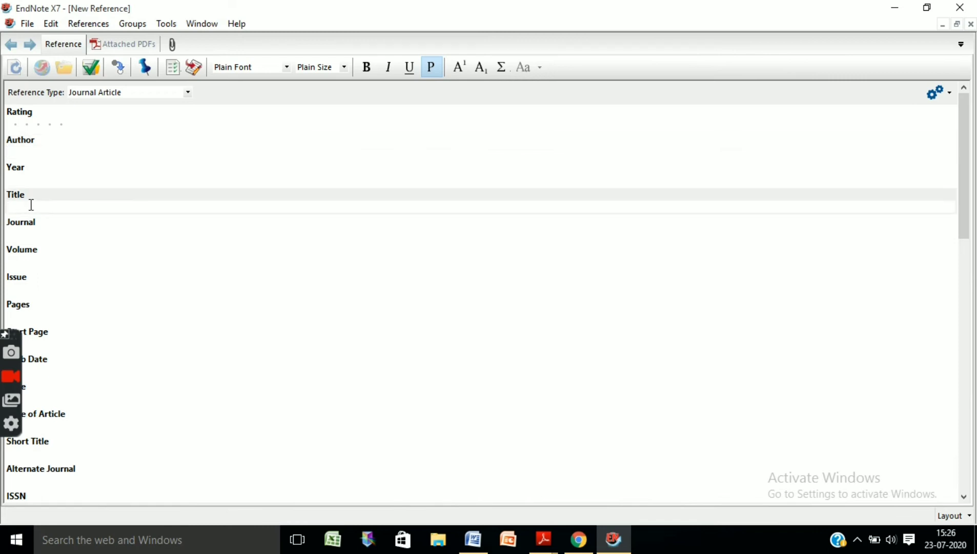
key("ctrl+v")
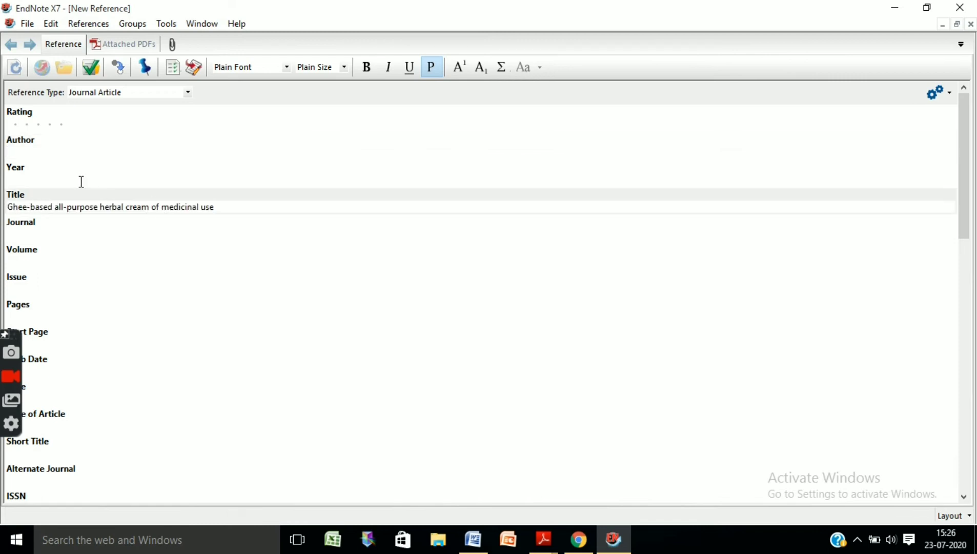
left_click(621, 541)
mouse_move(113, 284)
left_mouse_down()
mouse_move(313, 311)
mouse_move(121, 286)
left_mouse_up()
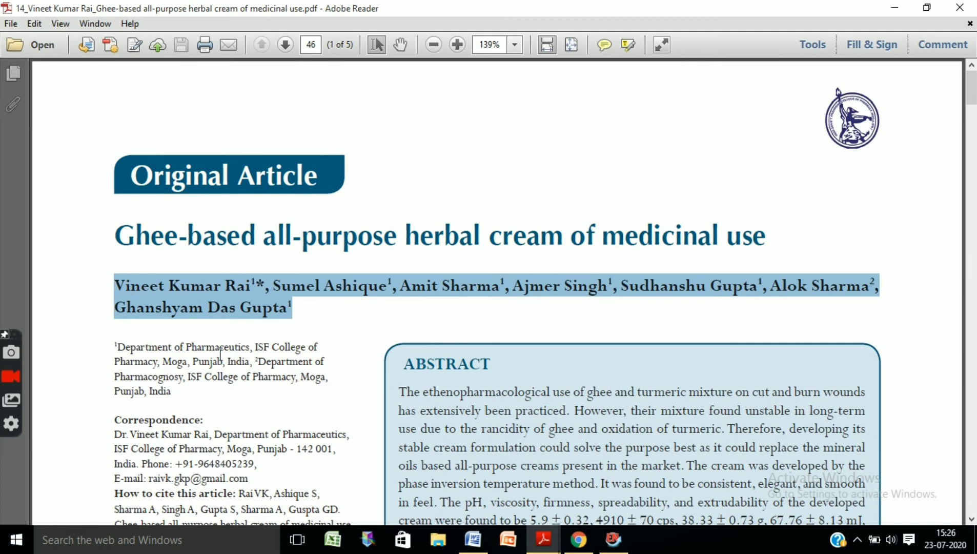
- Paste the seven authors into the Author field and strip out their affiliation numbers
left_click(613, 539)
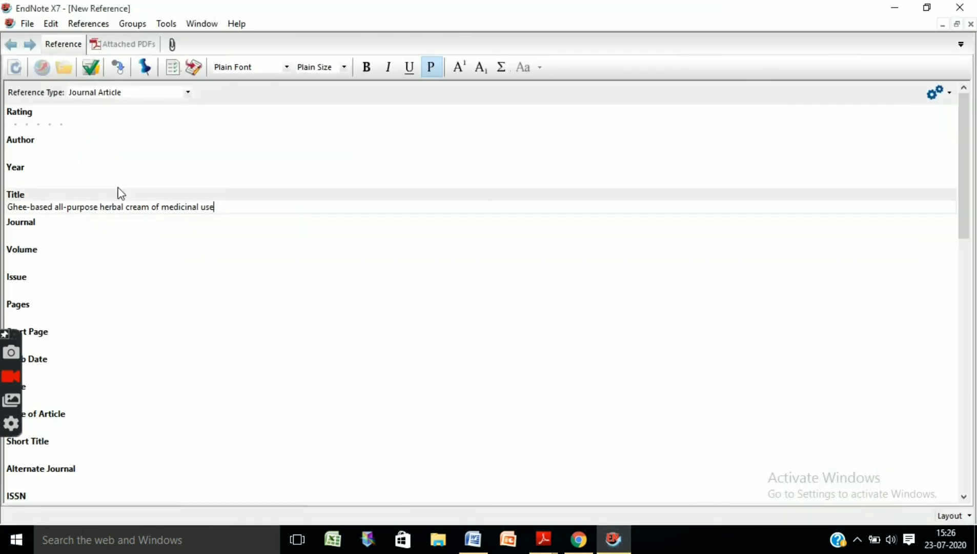
left_click(19, 153)
type("Vineet Kumar Rai1*, Sumel Ashique1, Amit Sharma1, Ajmer Singh1, Sudhanshu Gupta1, Alok Sharma2, Ghanshyam Das Gupta1rhizomes")
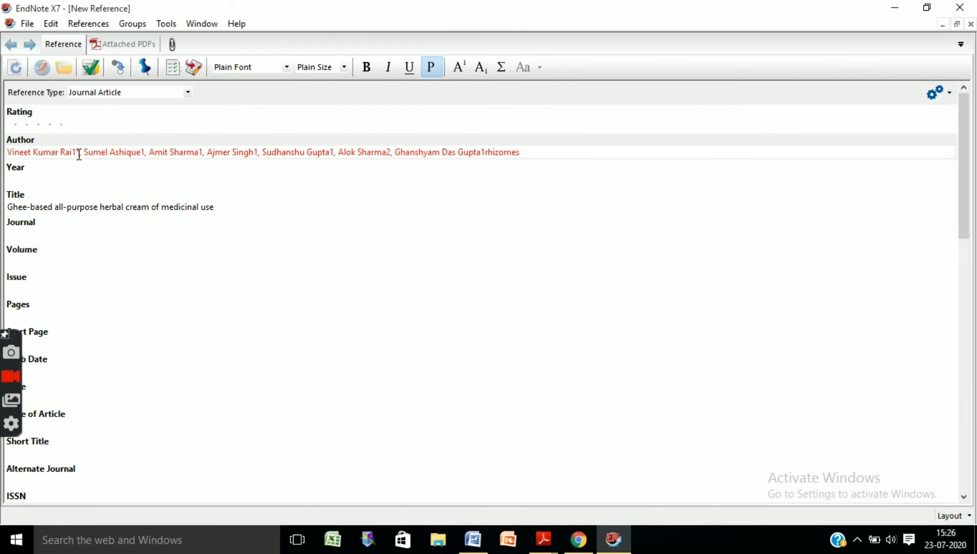
key("BackSpace")
key("BackSpace")
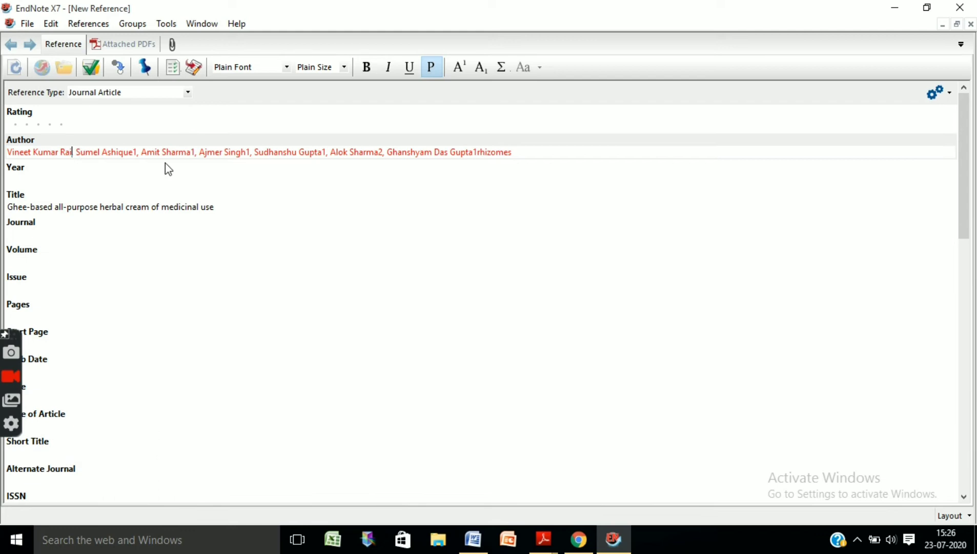
left_click(139, 152)
key("BackSpace")
key("BackSpace")
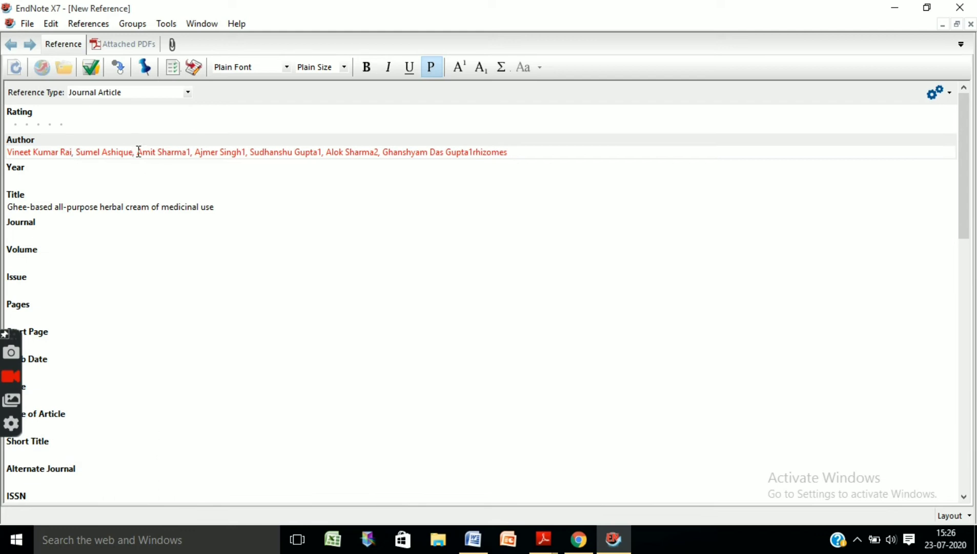
left_click(193, 153)
key("BackSpace")
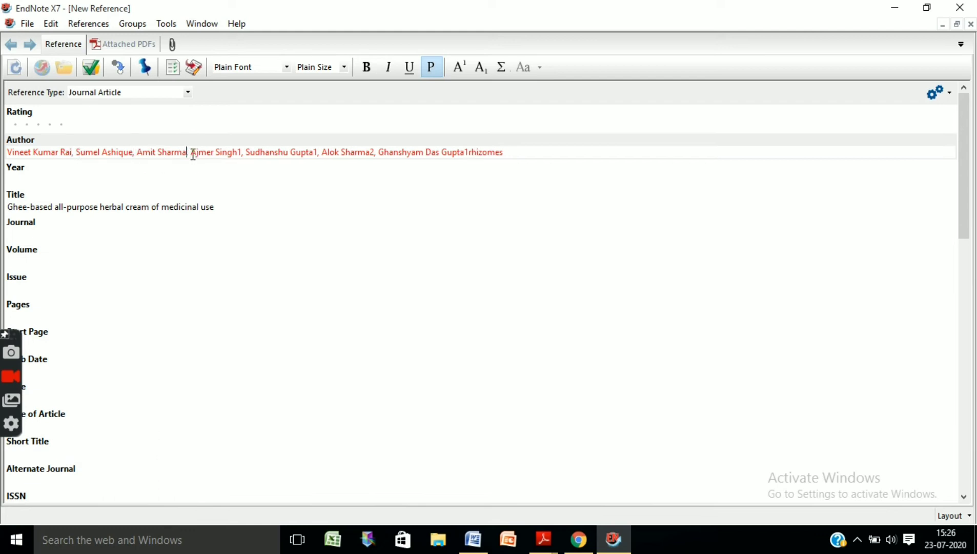
left_click(244, 153)
key("BackSpace")
key("BackSpace")
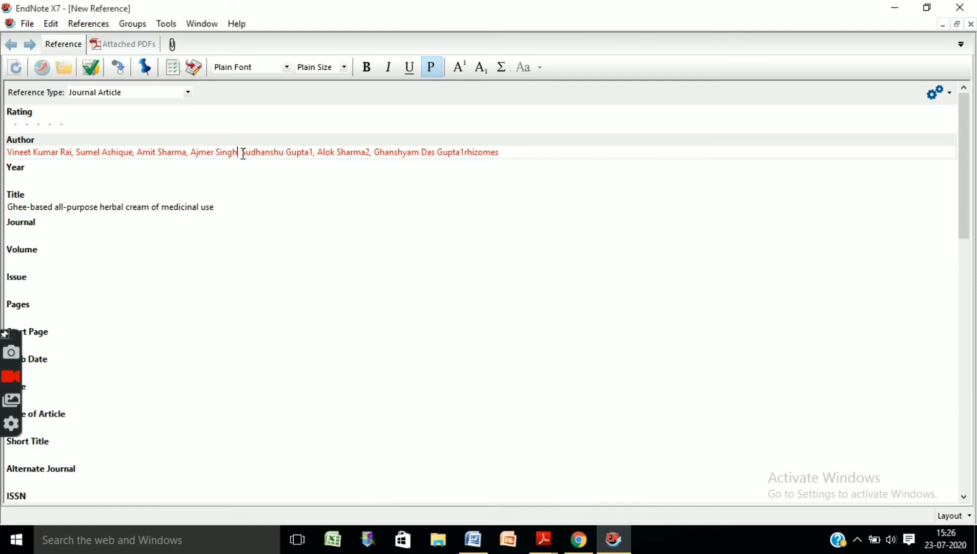
left_click(314, 154)
key("BackSpace")
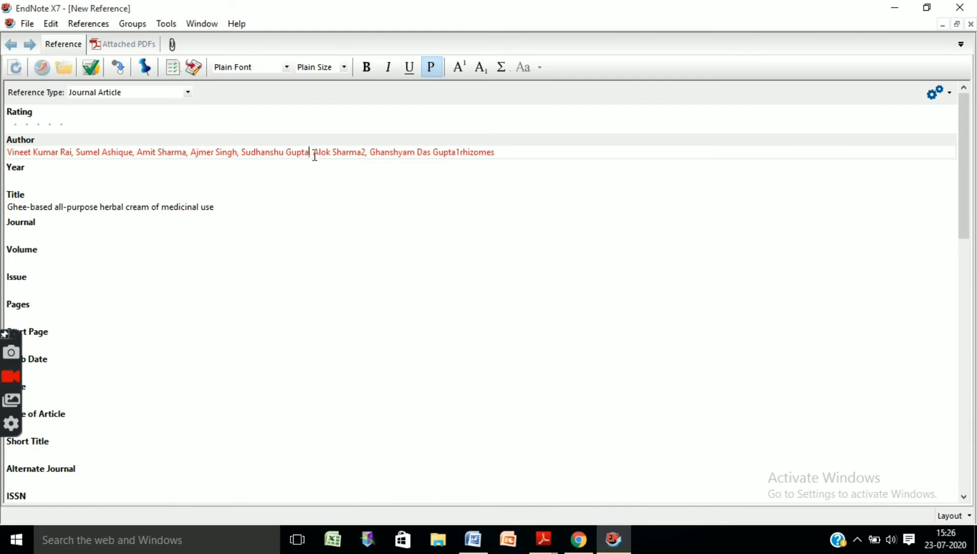
left_click(365, 153)
key("BackSpace")
key("BackSpace")
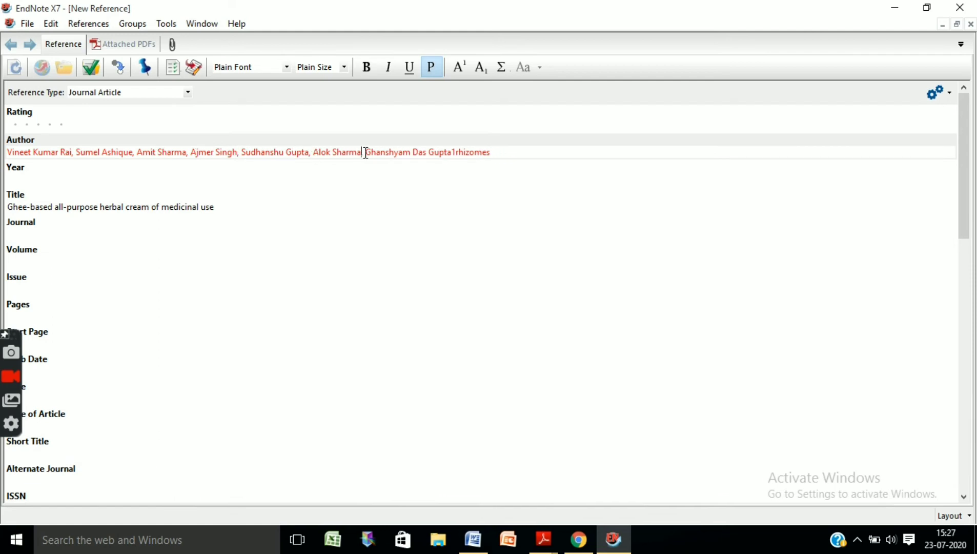
type(",")
key("BackSpace")
key("BackSpace")
key("BackSpace")
- Fill in Year 2020 and Journal Pharmaspire for the new reference
left_click(31, 180)
type("2020")
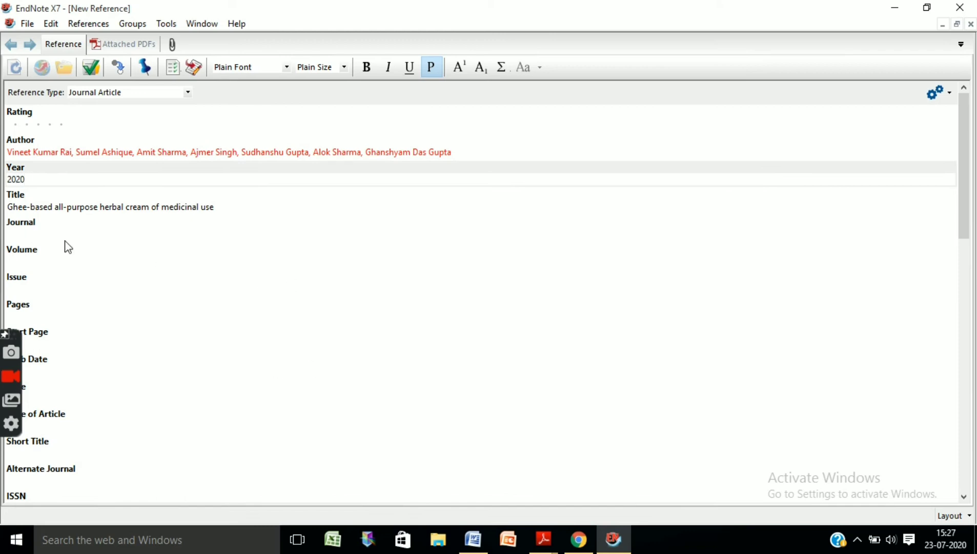
left_click(22, 235)
type("Pha")
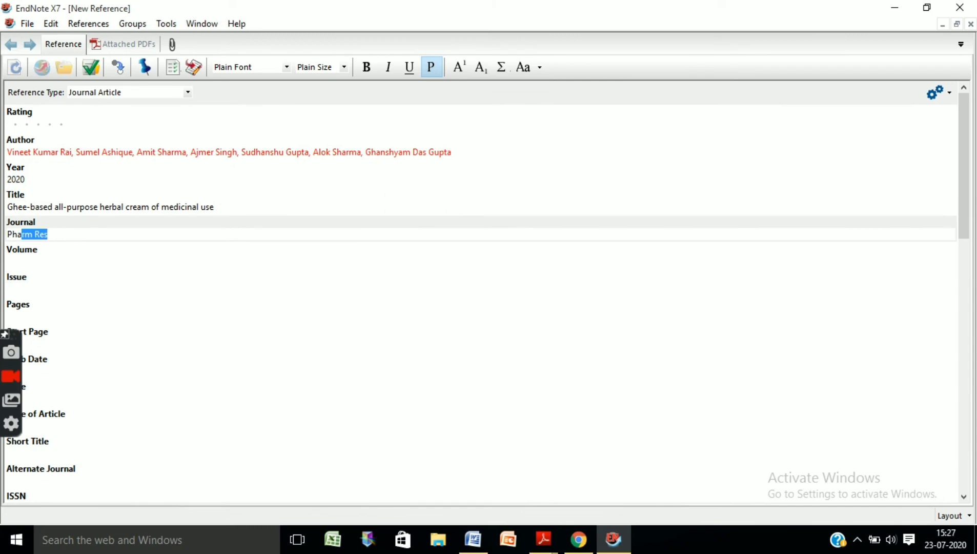
type("rmaspire")
left_click(18, 261)
- Check the volume and issue details in the ghee cream PDF's footer
left_click(544, 539)
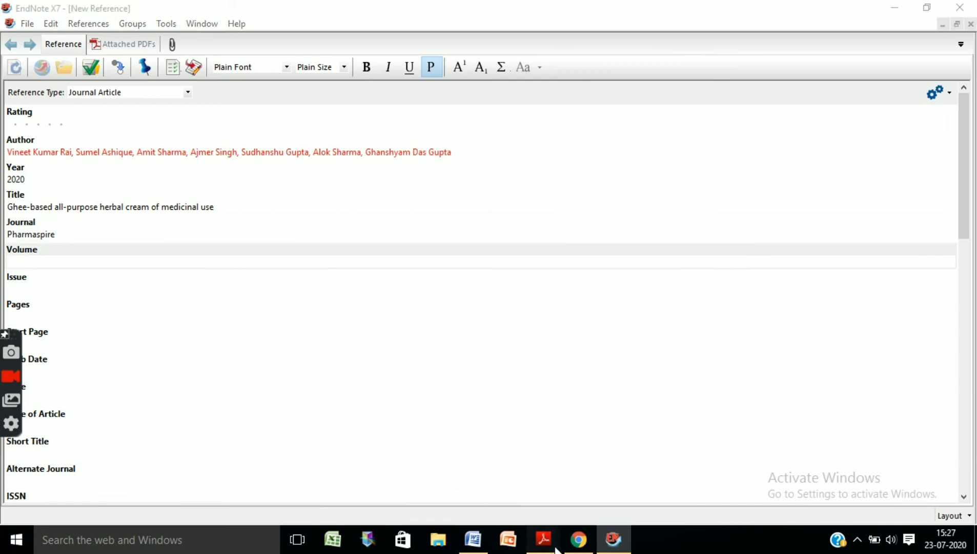
left_click(624, 507)
left_click_drag(972, 96, 972, 344)
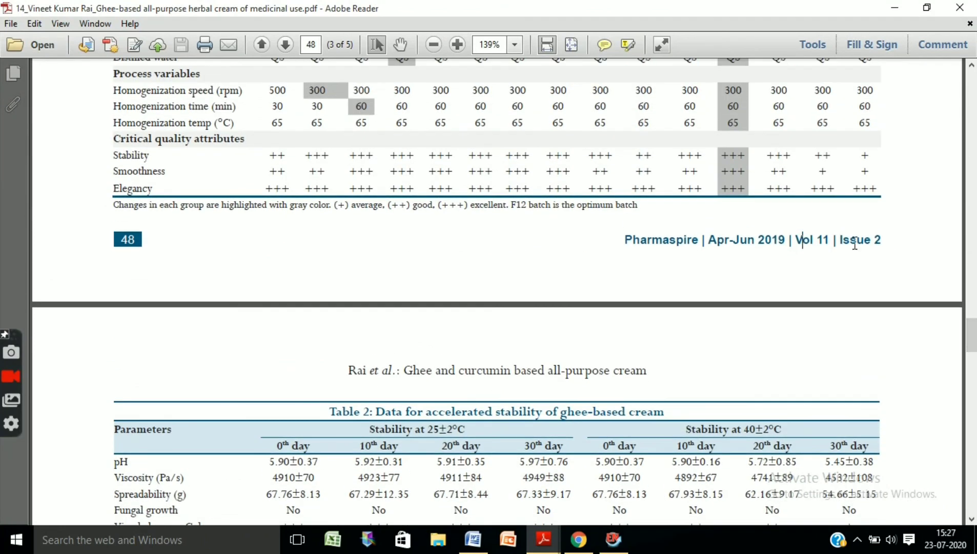
left_click_drag(854, 245, 892, 244)
scroll(460, 512, "up", 15)
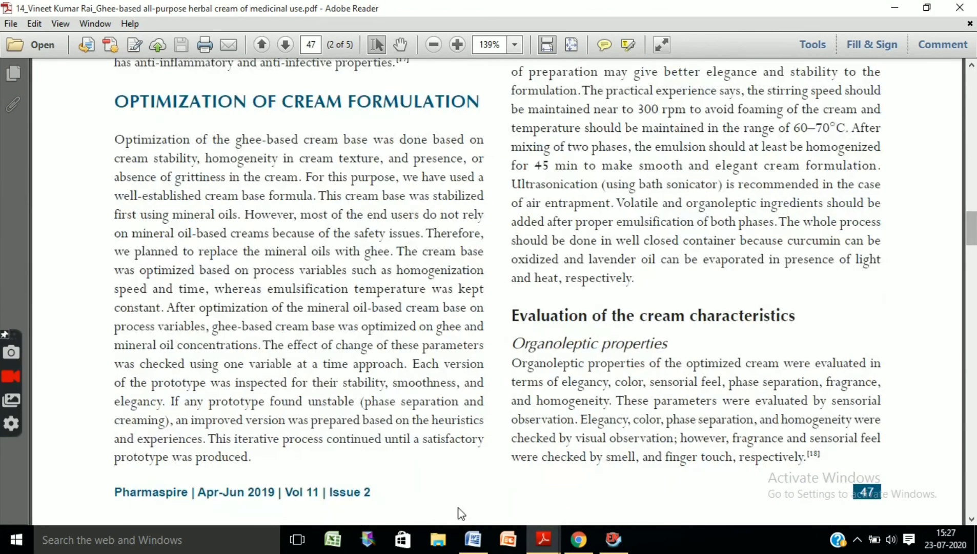
- Enter Volume 11 and Issue 2, then open Word's Vancouver bibliography settings
left_click(613, 539)
left_click(28, 264)
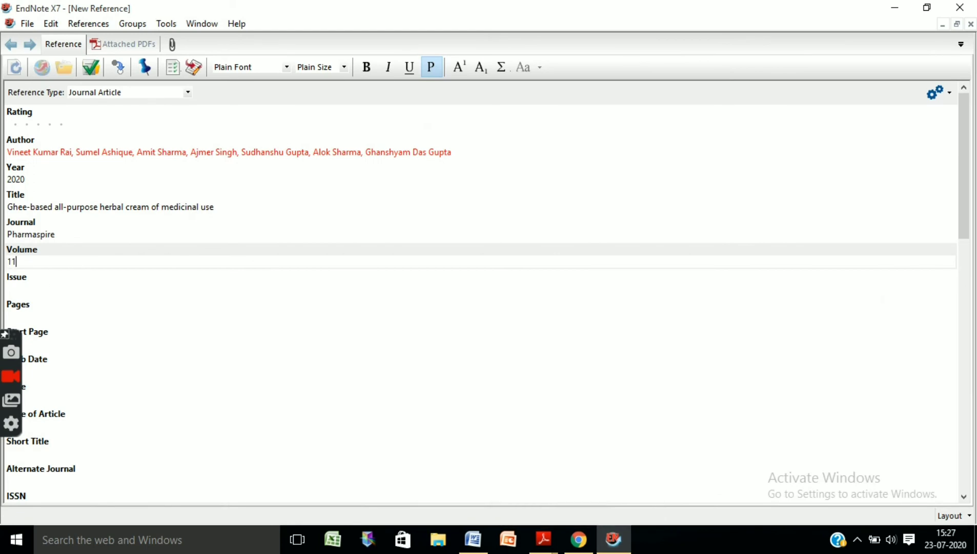
left_click(20, 290)
type("2")
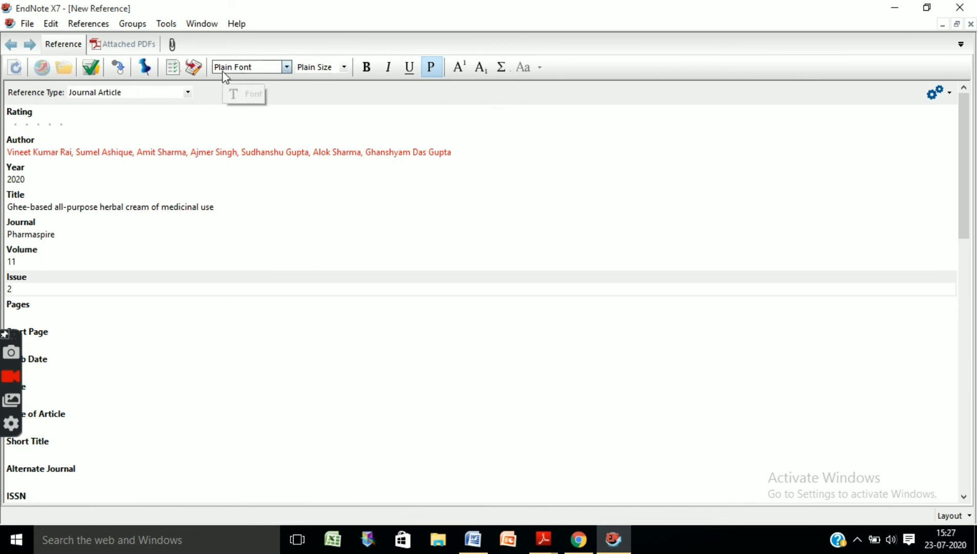
left_click(173, 66)
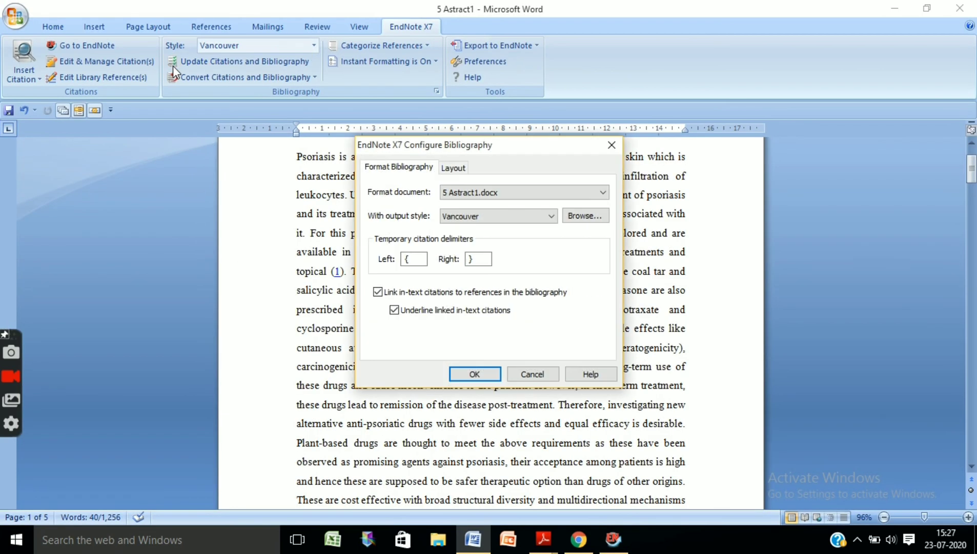
- Confirm the Vancouver bibliography style and bring the new EndNote reference back
left_click(470, 374)
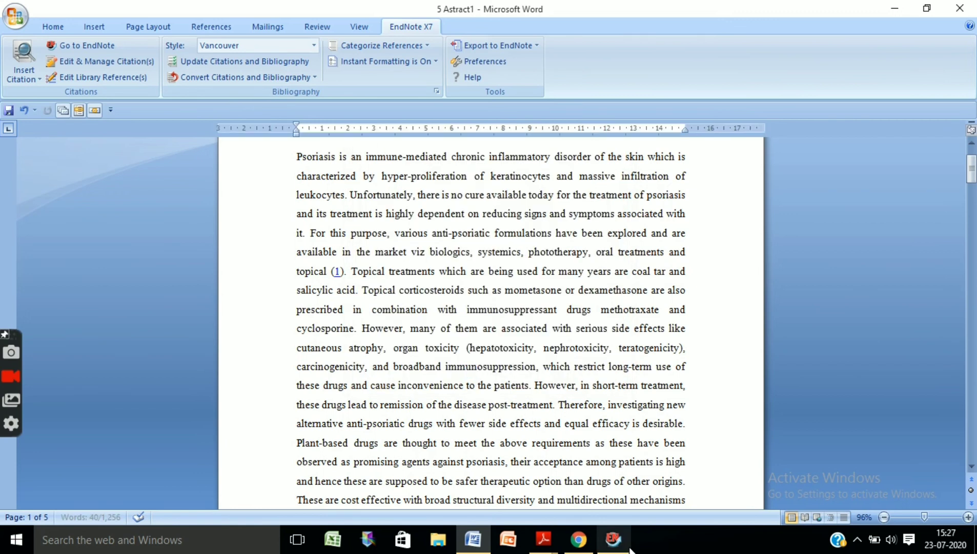
left_click(610, 547)
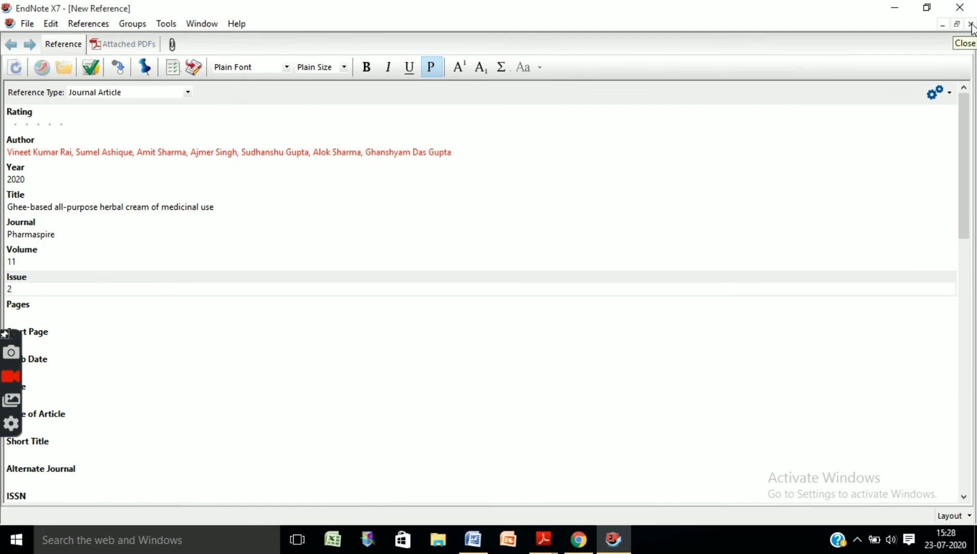
- Save the ghee cream reference and insert it as citation (2) after 'psoriasis' in Word
left_click(971, 25)
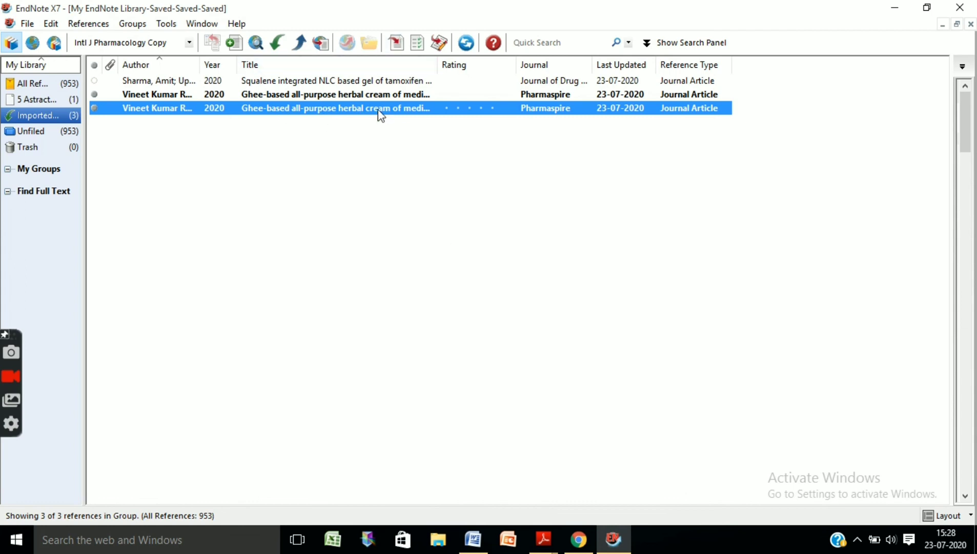
left_click(479, 544)
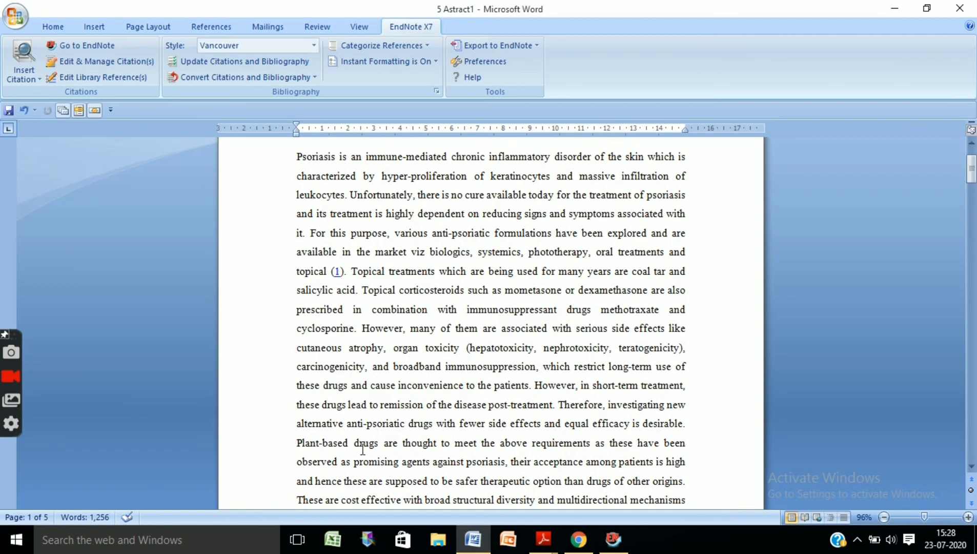
left_click_drag(970, 174, 970, 197)
left_click(606, 212)
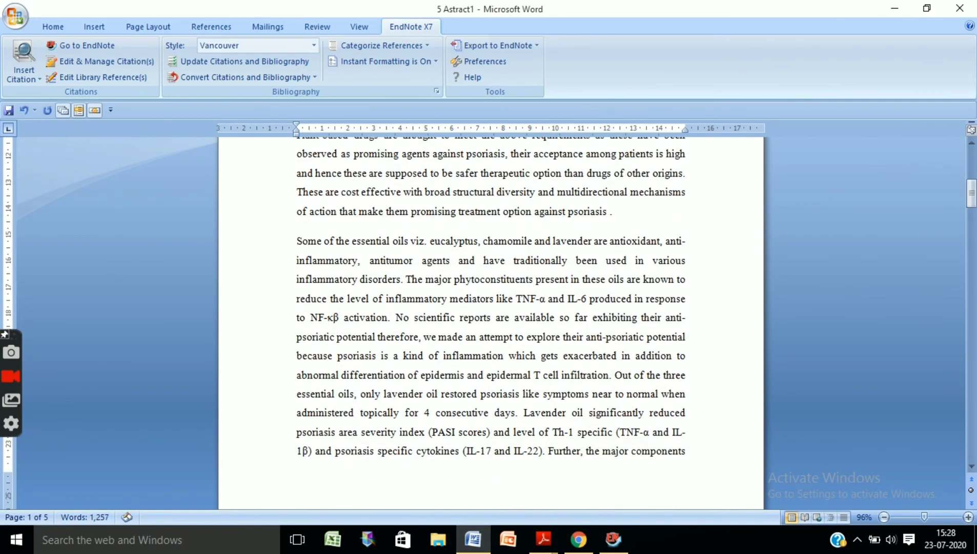
left_click(611, 548)
left_click(610, 549)
left_click(613, 540)
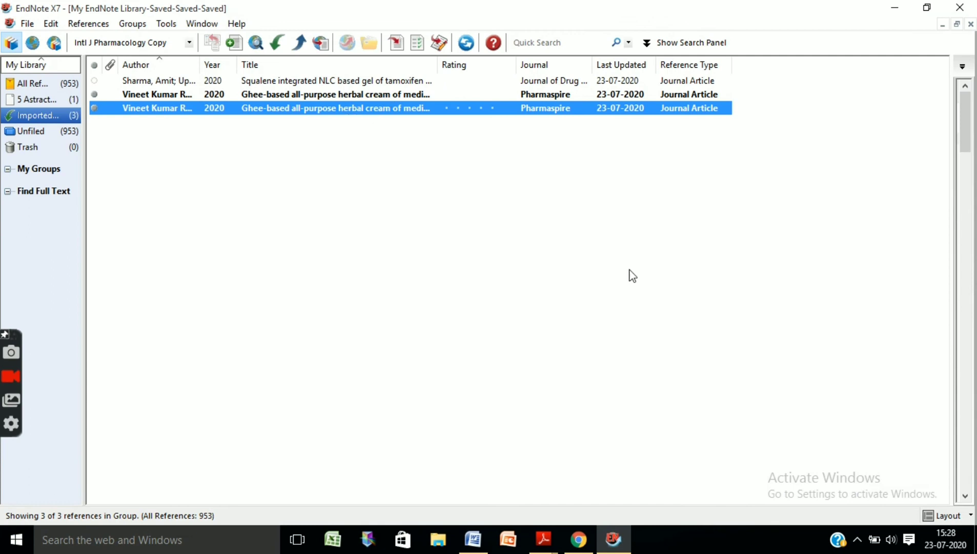
left_click(396, 43)
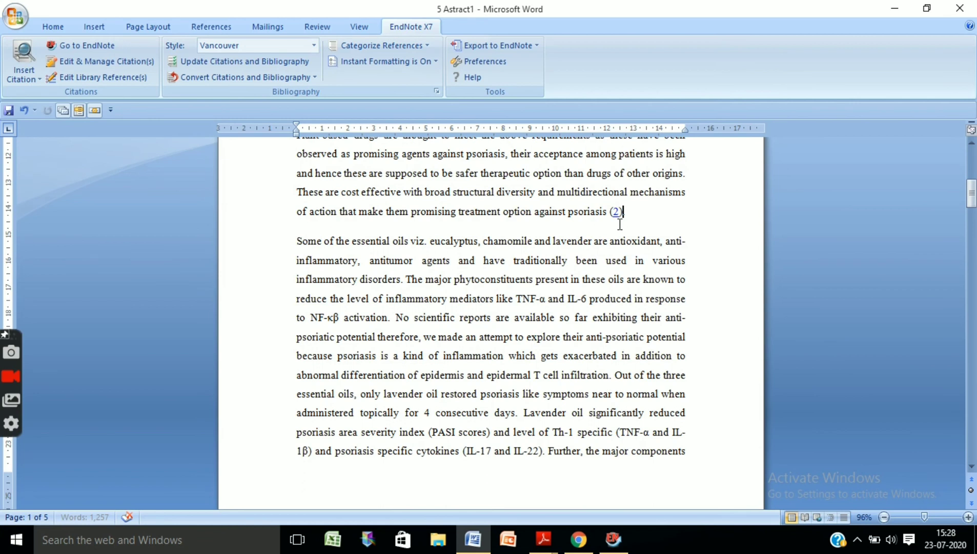
- End the sentence with a period after the (2) citation
type(".")
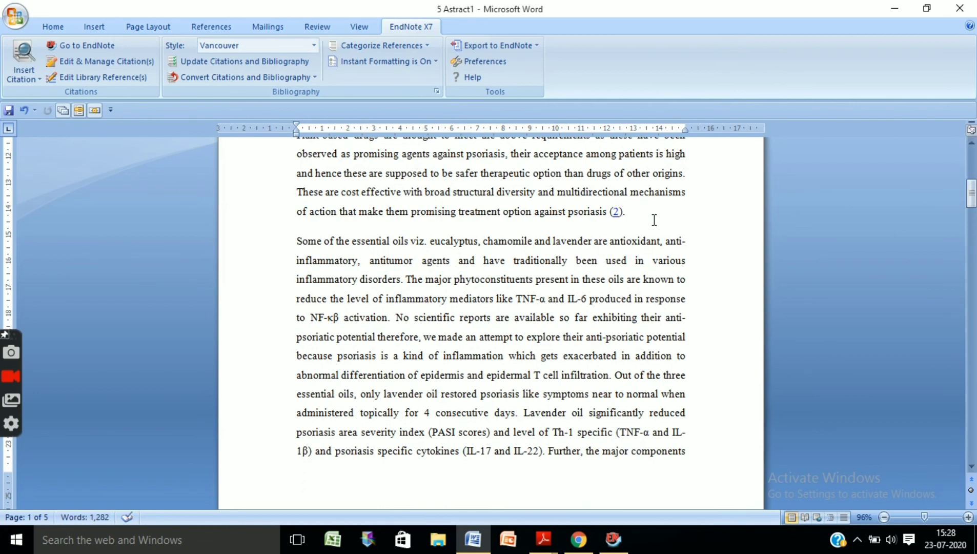
left_click_drag(651, 218, 579, 194)
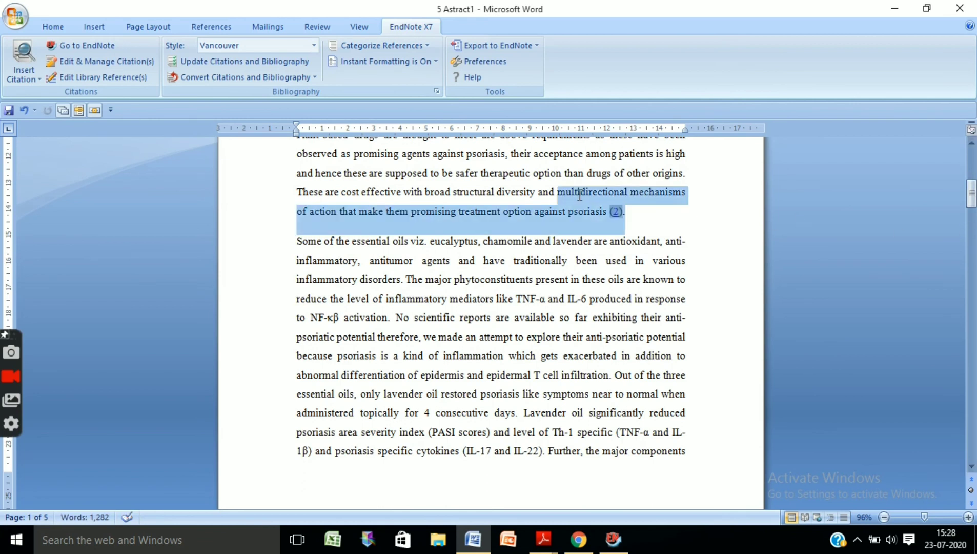
left_click(635, 216)
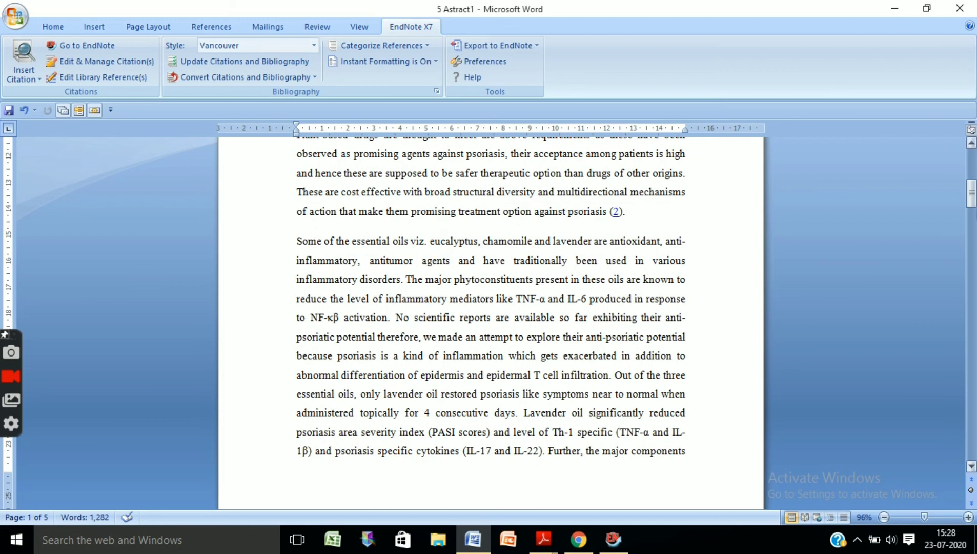
- Review the References list's second entry, the Pharmaspire 2020;11(2) article, then return to the text
left_click_drag(973, 194, 973, 385)
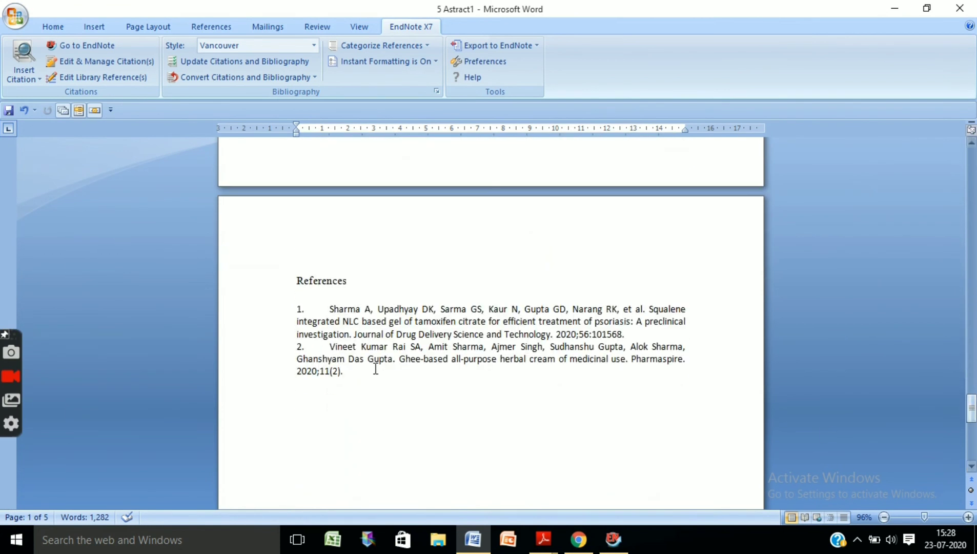
left_click_drag(351, 376, 297, 344)
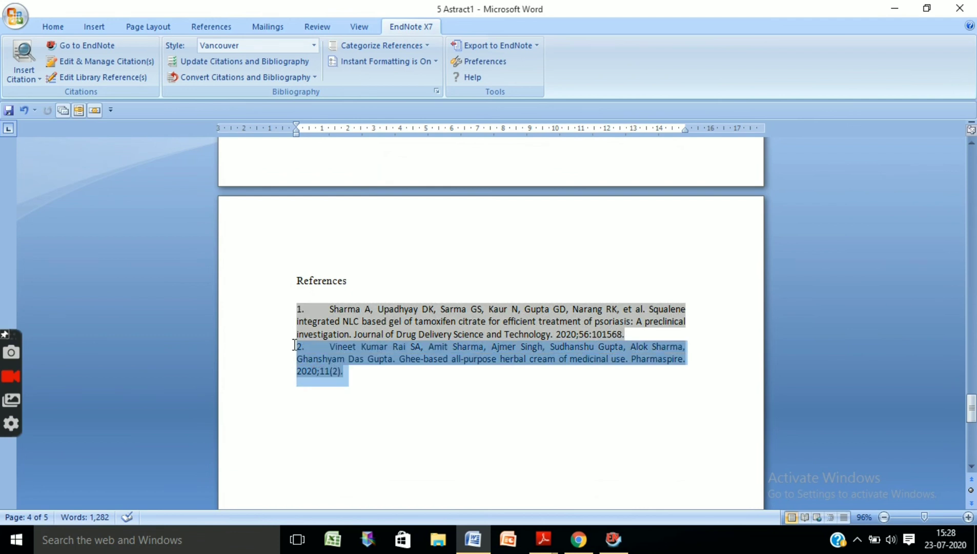
left_click(476, 384)
left_click_drag(972, 408, 972, 154)
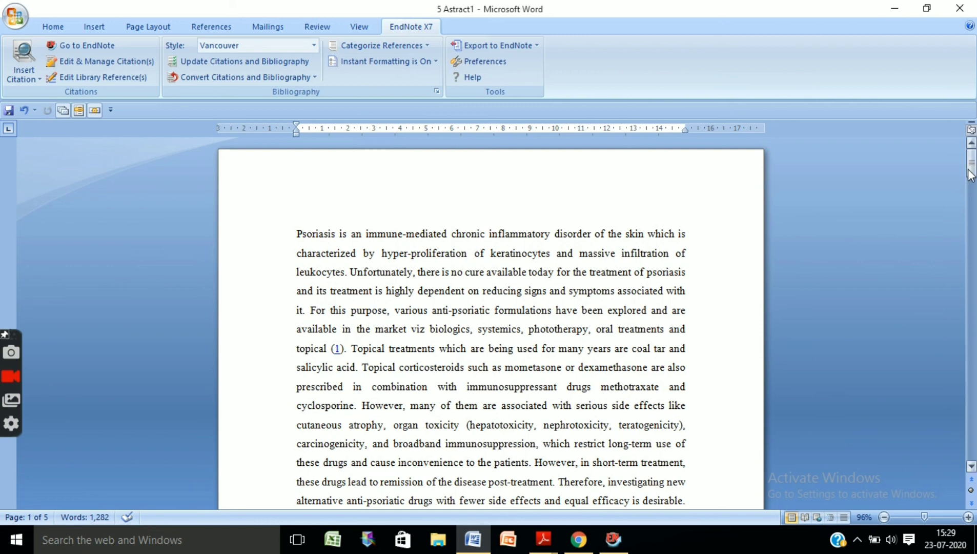
left_click_drag(972, 164, 973, 189)
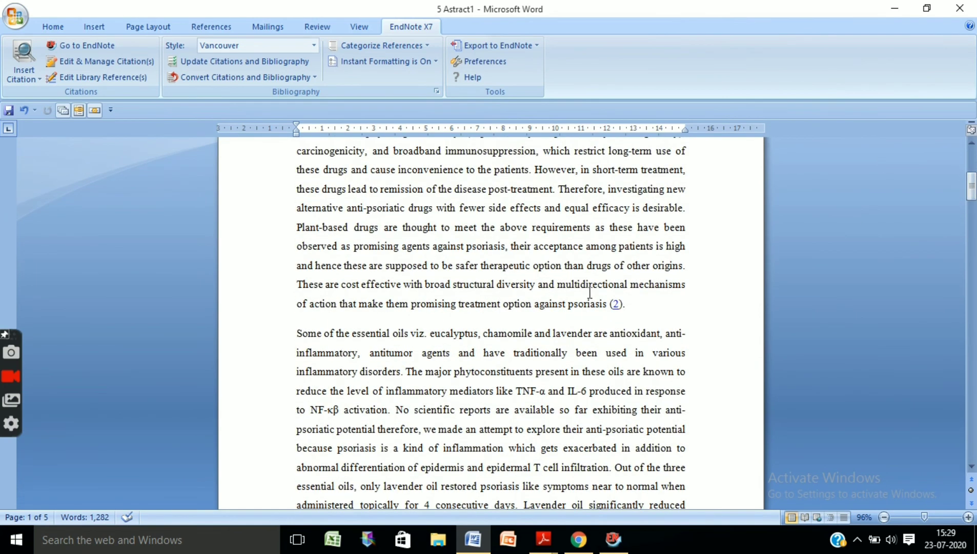